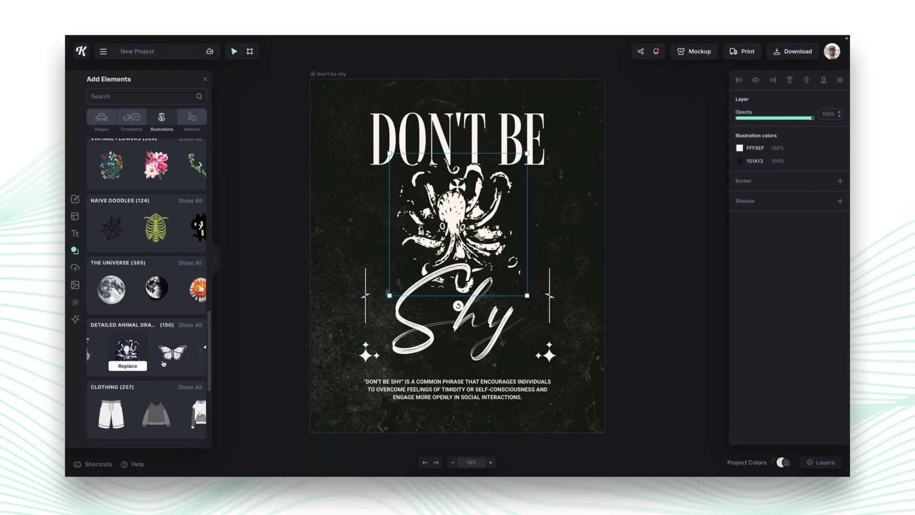
# Swap the poster's lion illustration for the magnolia, then the thumbs-up globe mascot, and deselect.
pyautogui.hscroll(3, 162, 348)
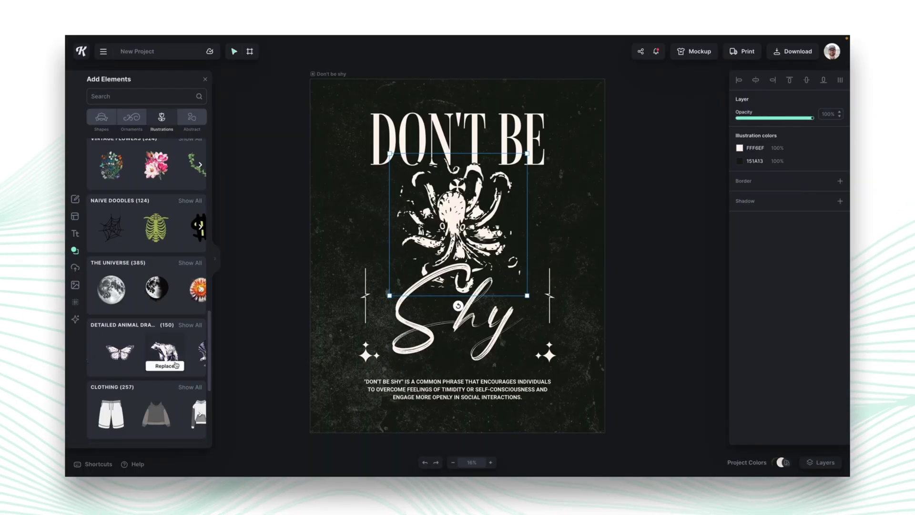
pyautogui.hscroll(2, 172, 352)
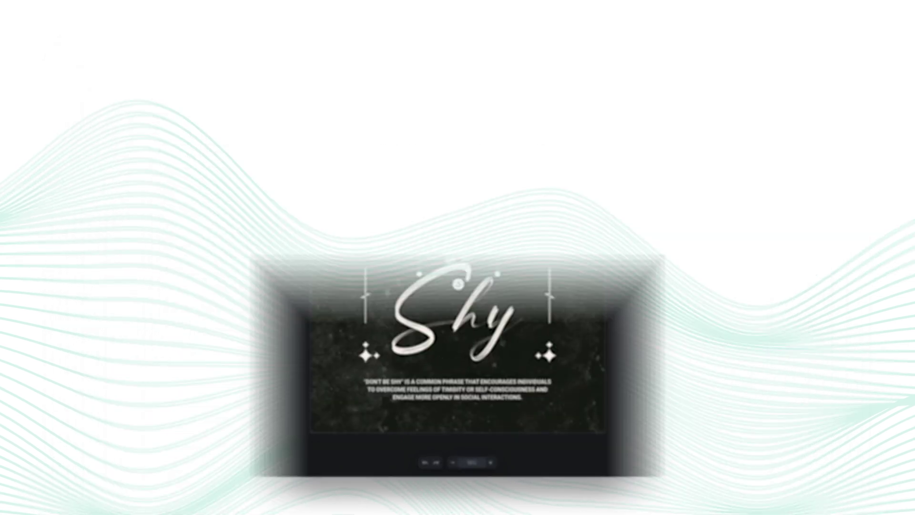
pyautogui.scroll(2, 153, 286)
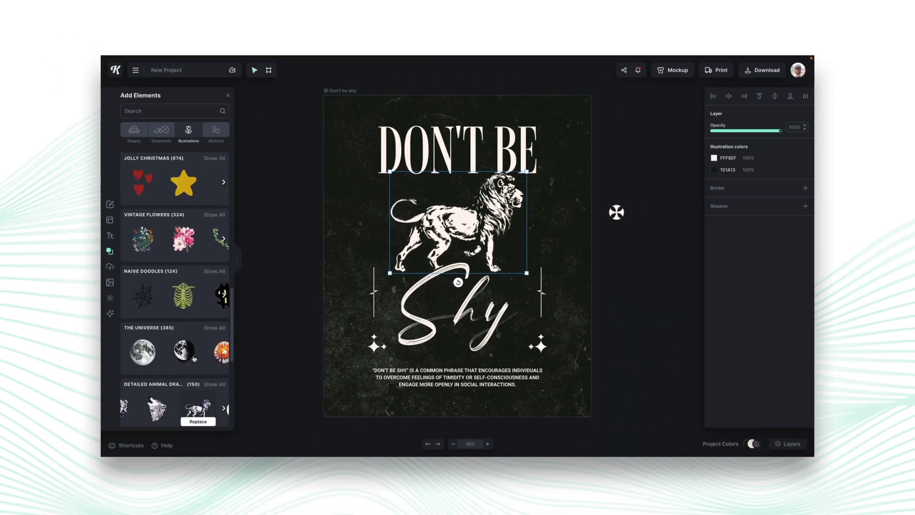
pyautogui.click(162, 174)
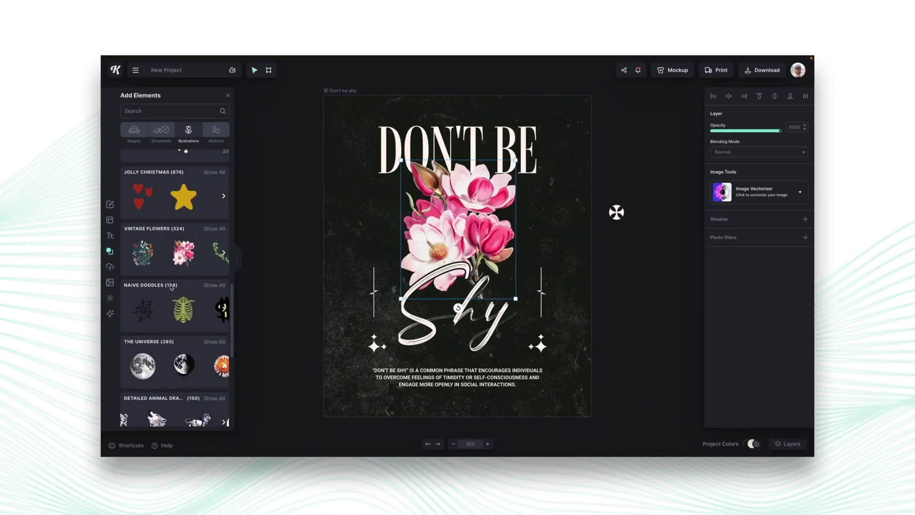
pyautogui.scroll(2, 172, 277)
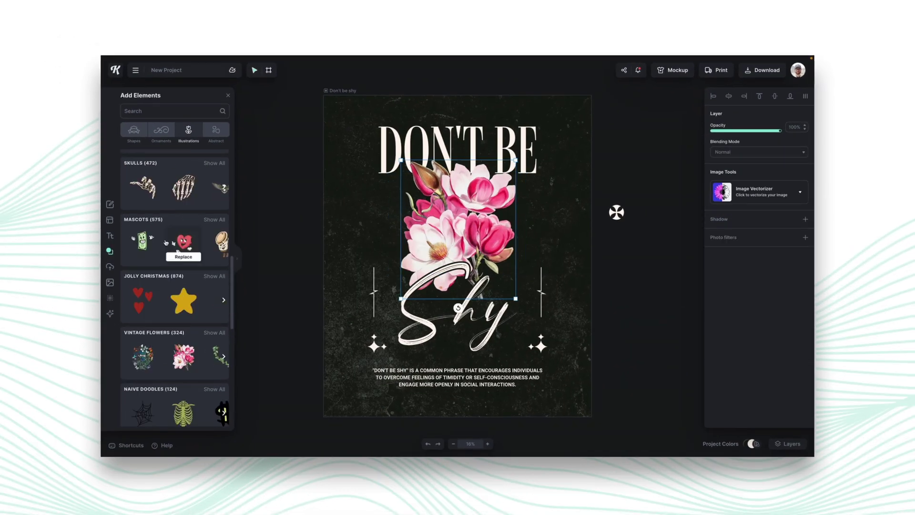
pyautogui.click(174, 257)
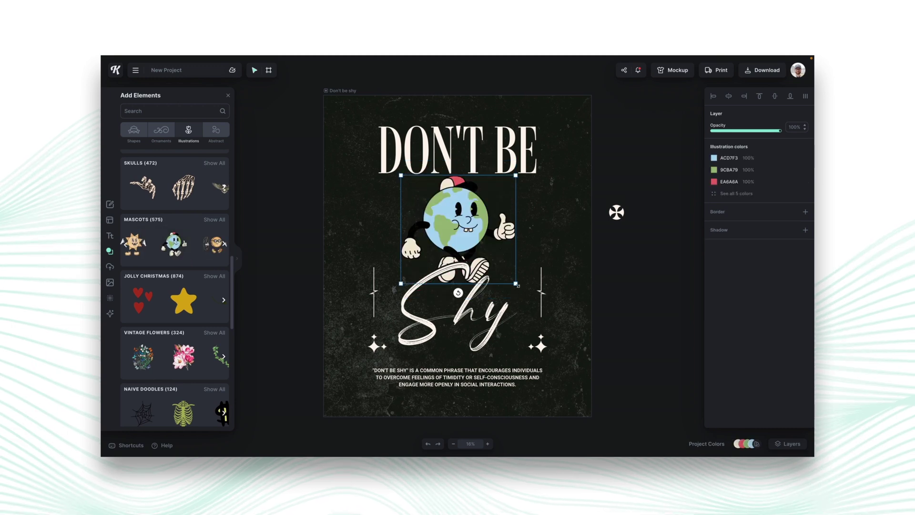
pyautogui.click(616, 212)
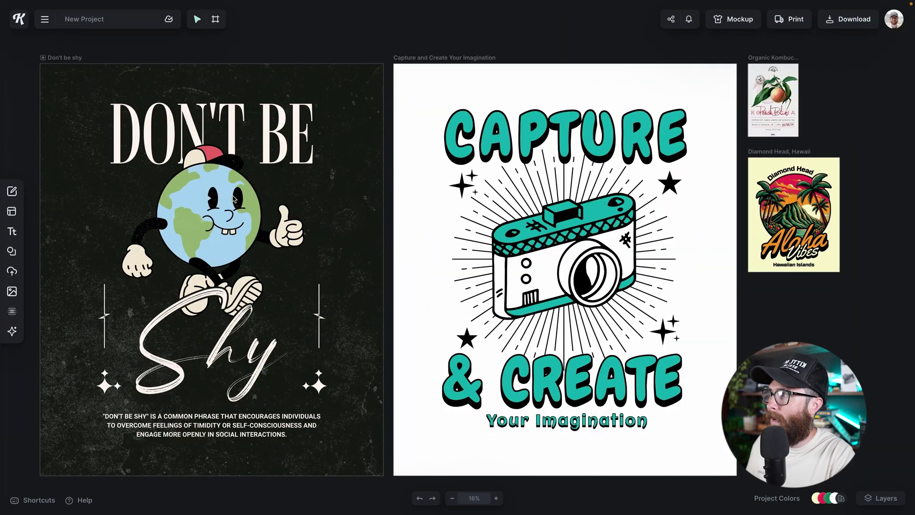
pyautogui.click(77, 57)
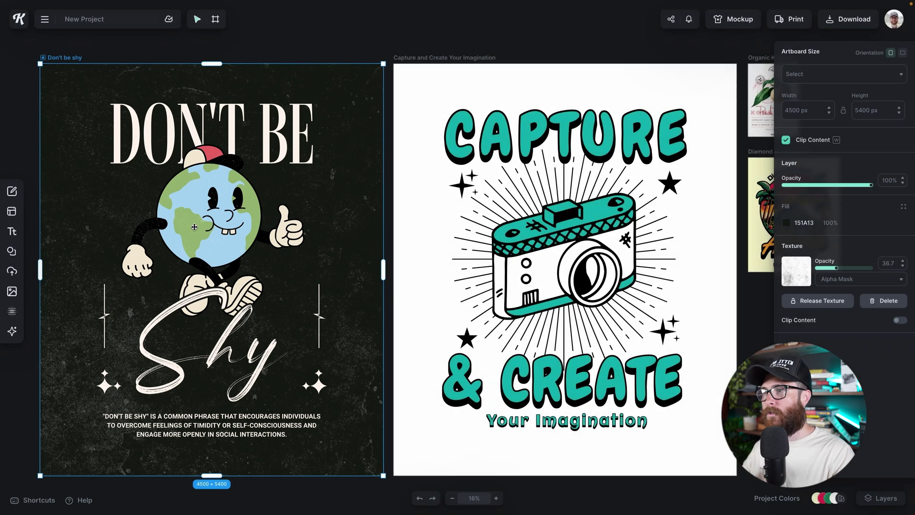
pyautogui.click(540, 245)
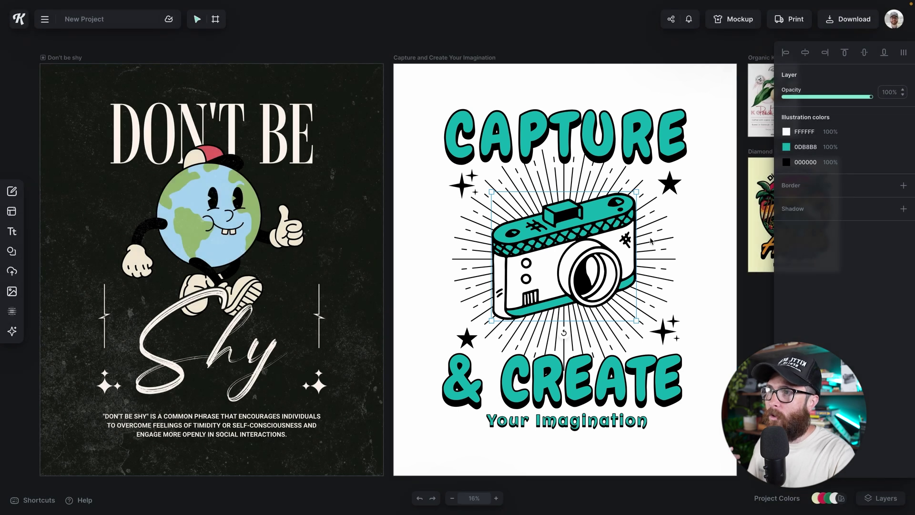
pyautogui.hscroll(2, 650, 238)
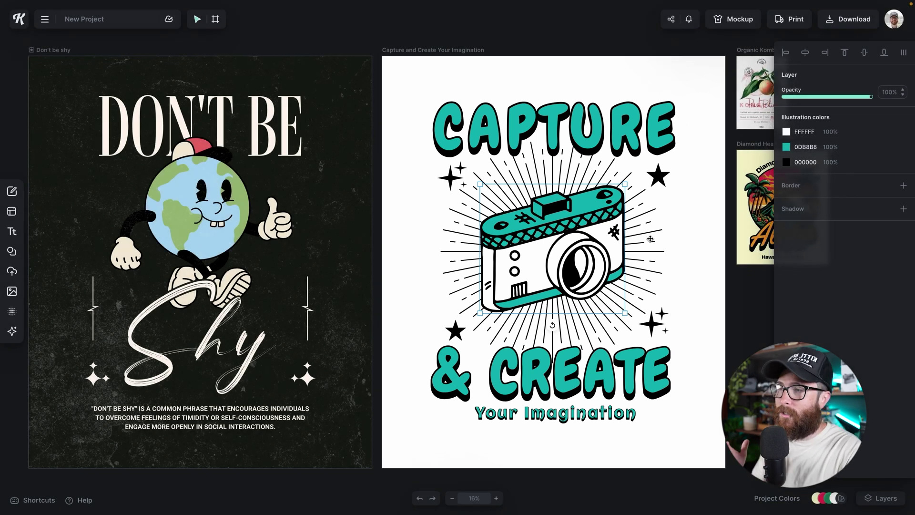
pyautogui.hscroll(5, 650, 238)
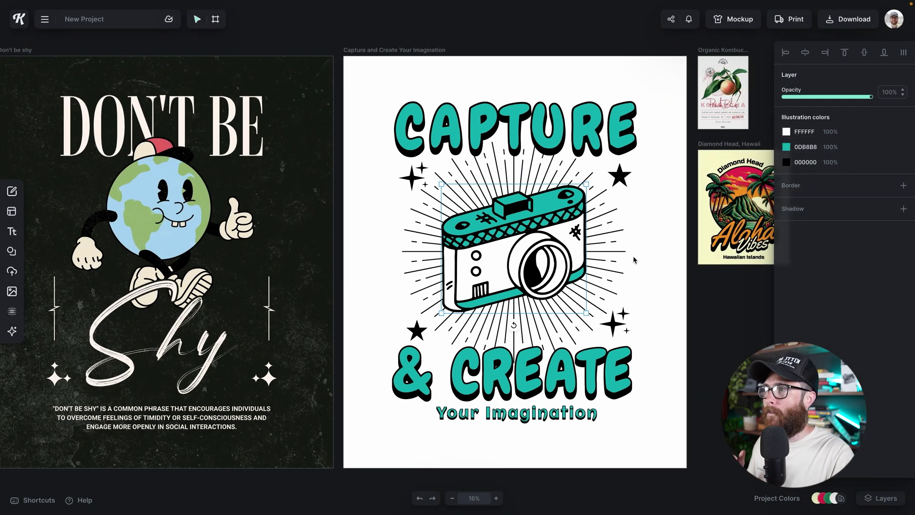
pyautogui.scroll(-1, 546, 267)
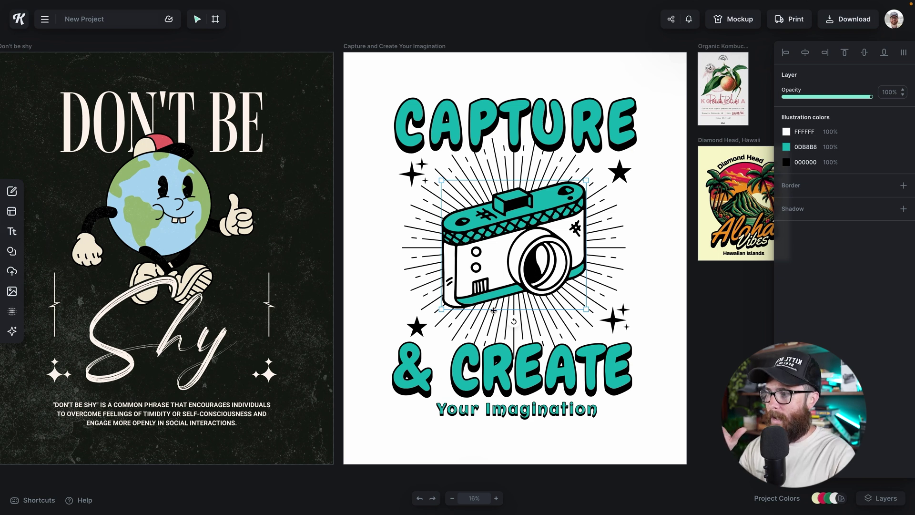
pyautogui.scroll(-1, 491, 299)
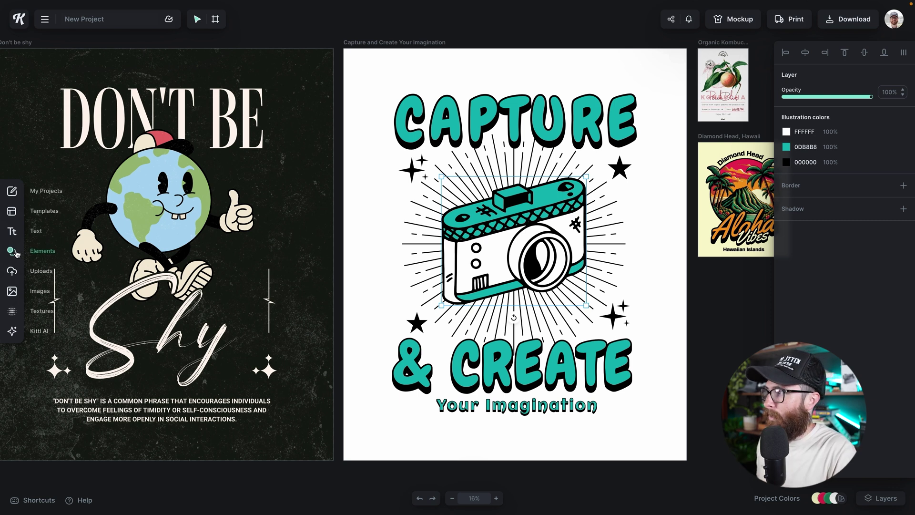
# Search the elements library for 'video camera'.
pyautogui.click(28, 252)
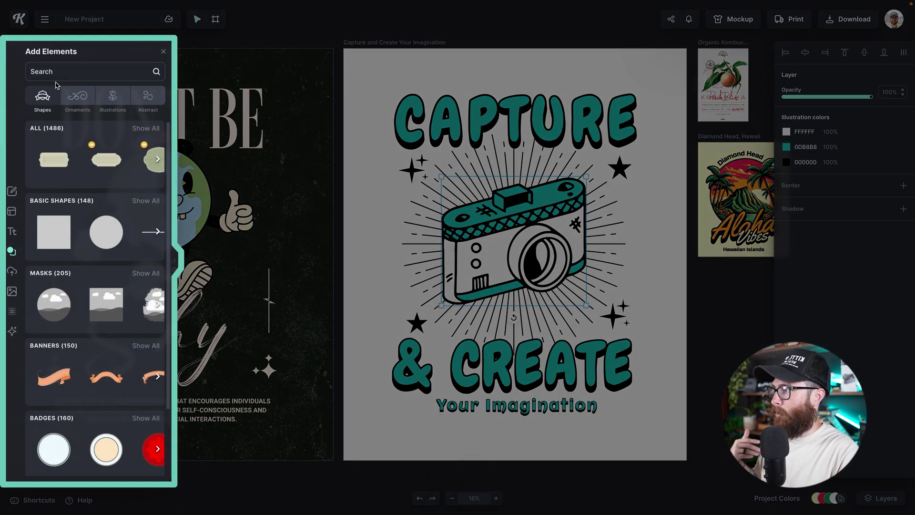
pyautogui.click(56, 72)
pyautogui.write('video')
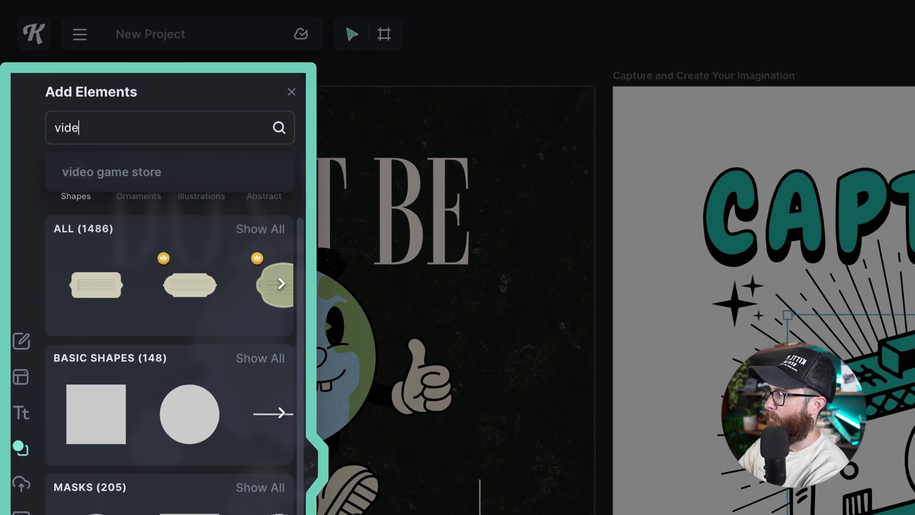
pyautogui.write(' camera')
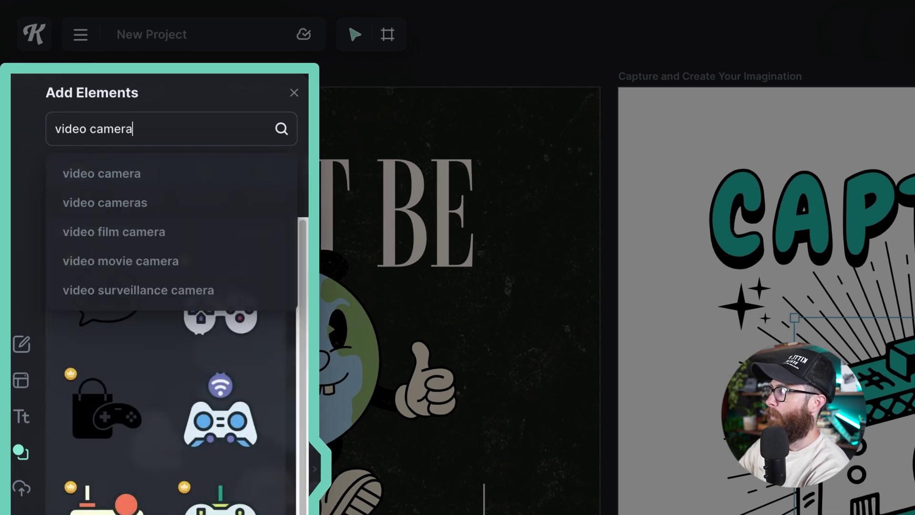
pyautogui.press('Return')
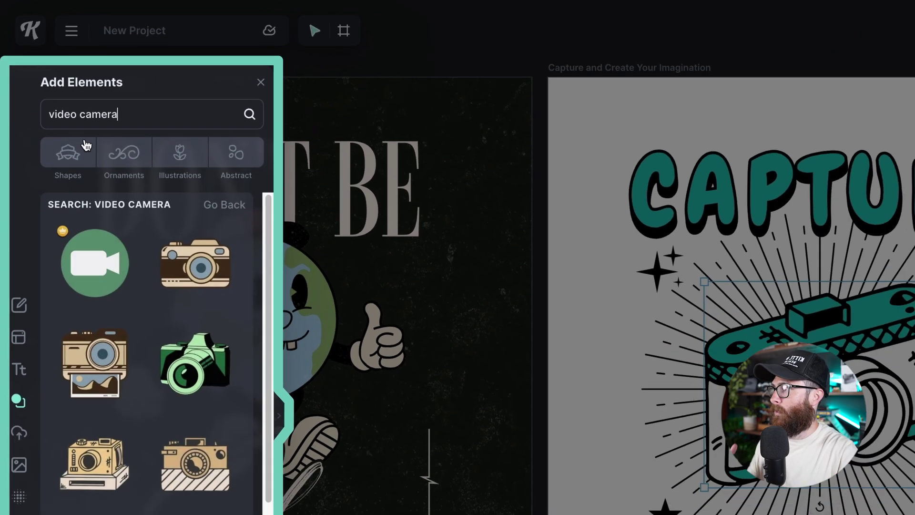
# Browse the video camera results and swap in the vintage camera illustration.
pyautogui.scroll(-3, 66, 233)
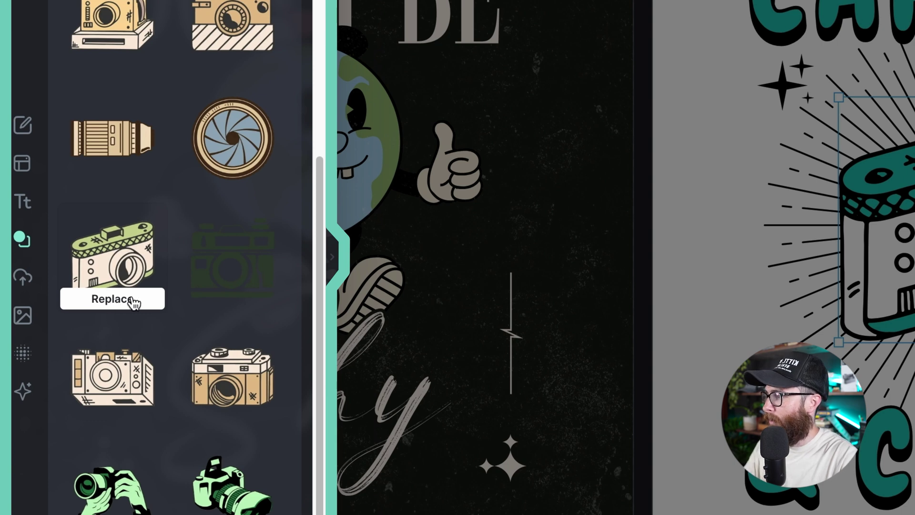
pyautogui.scroll(-2, 134, 303)
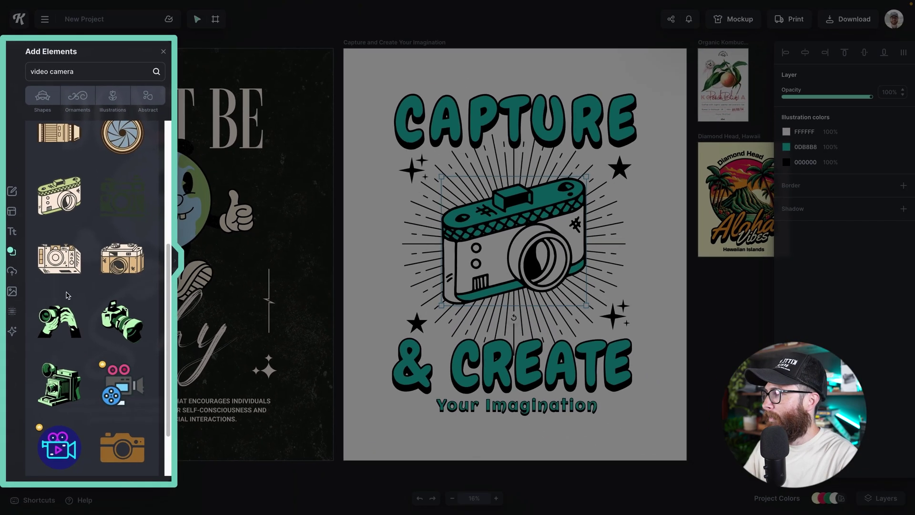
pyautogui.scroll(-2, 127, 324)
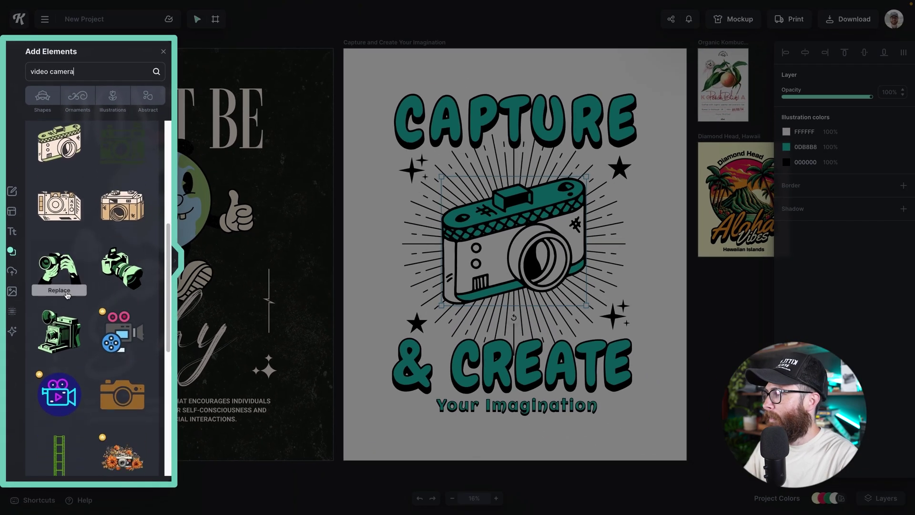
pyautogui.scroll(-2, 67, 296)
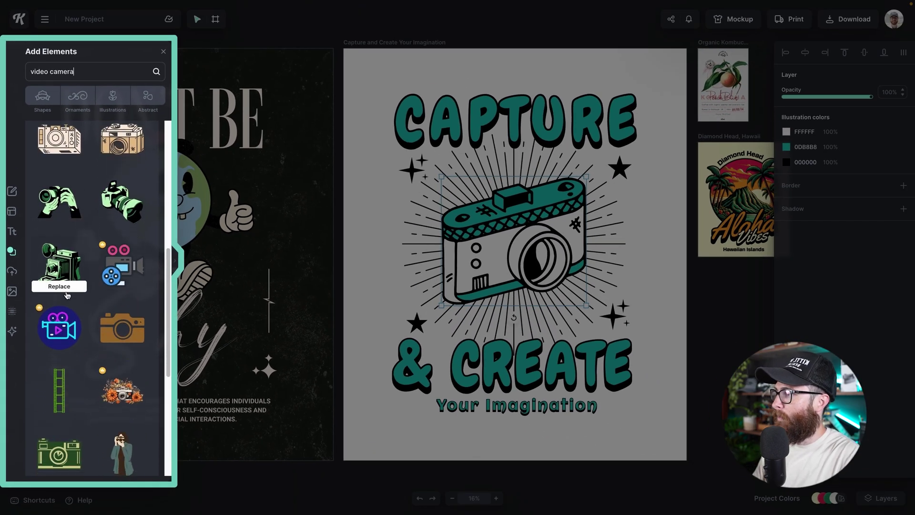
pyautogui.scroll(-4, 67, 293)
pyautogui.scroll(4, 68, 289)
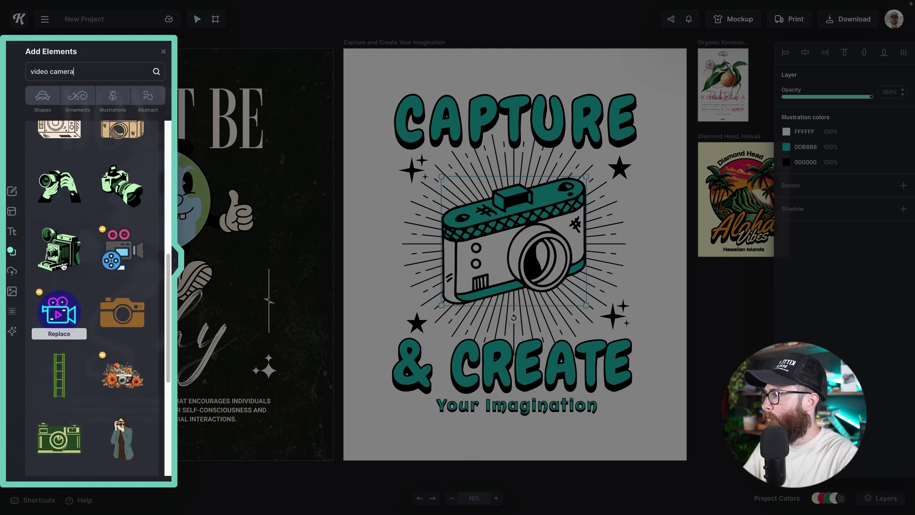
pyautogui.scroll(-5, 109, 280)
pyautogui.scroll(4, 110, 280)
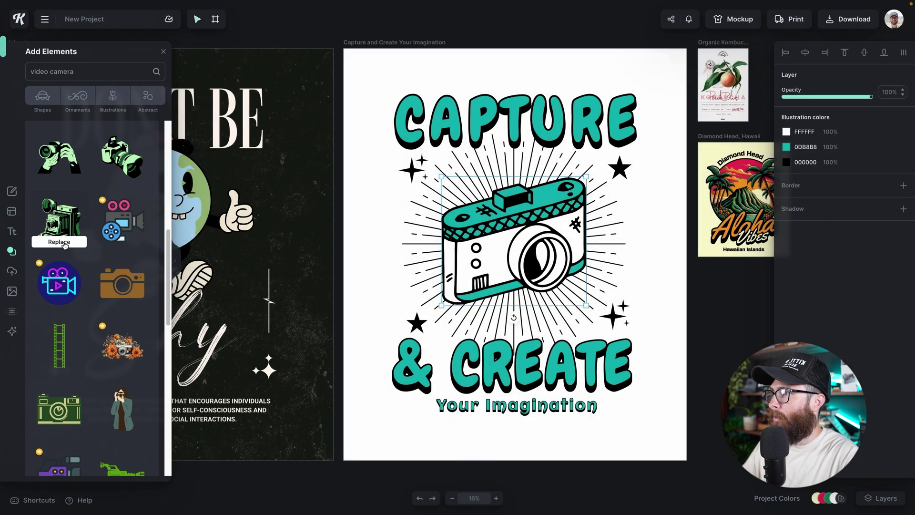
pyautogui.click(65, 243)
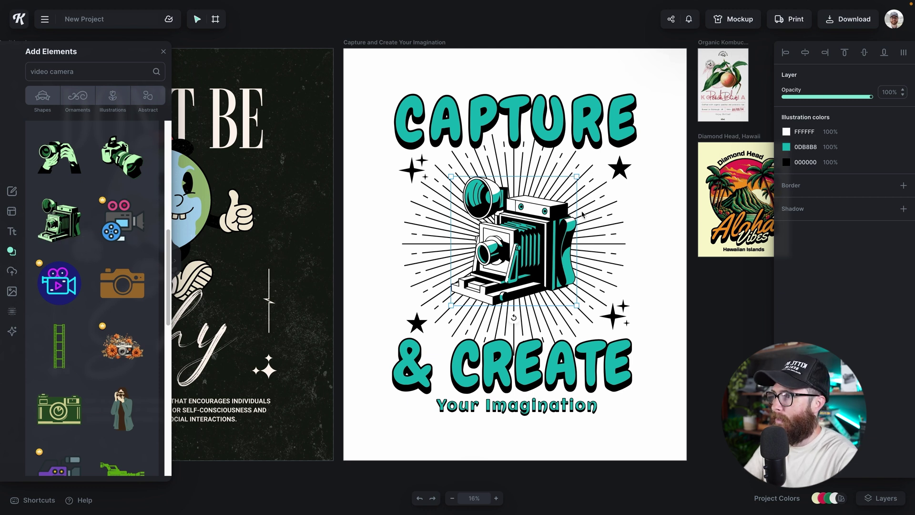
# Enlarge the vintage bellows camera evenly around its centre.
pyautogui.moveTo(577, 175)
pyautogui.mouseDown()
pyautogui.moveTo(586, 164)
pyautogui.moveTo(565, 183)
pyautogui.moveTo(578, 166)
pyautogui.mouseUp()
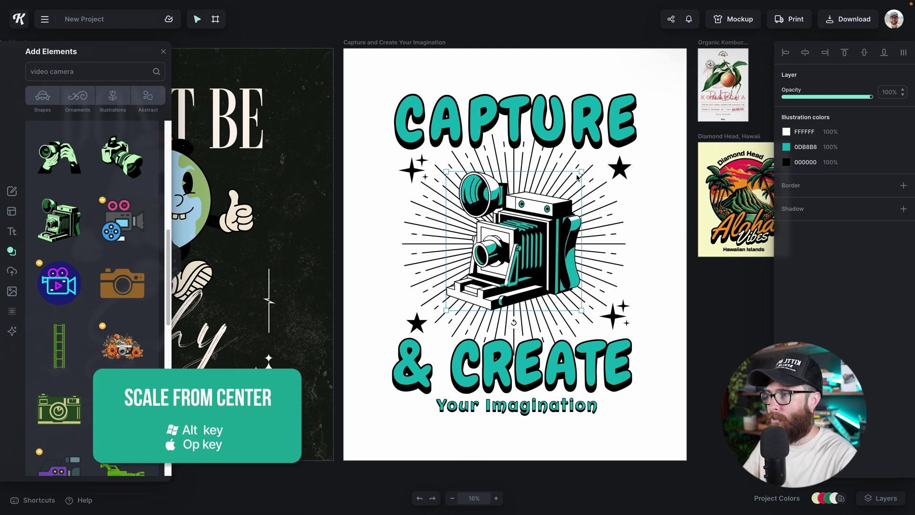
pyautogui.moveTo(584, 167); pyautogui.dragTo(589, 165)
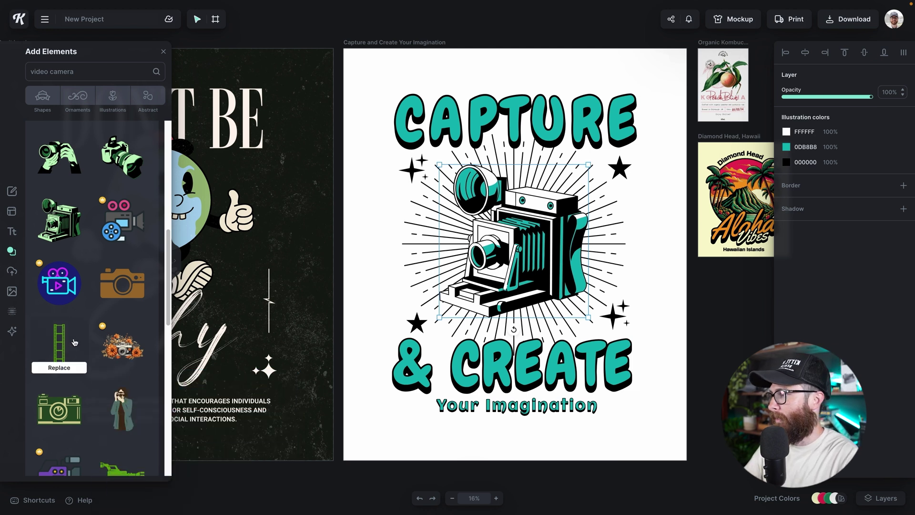
pyautogui.scroll(-2, 67, 362)
pyautogui.scroll(-10, 75, 353)
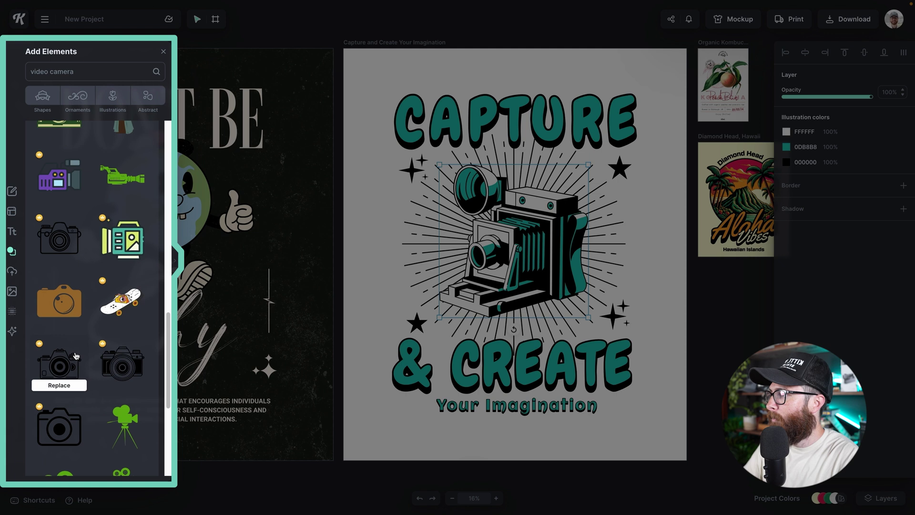
# Scroll the results and select the word 'video' in the search query.
pyautogui.scroll(-6, 76, 357)
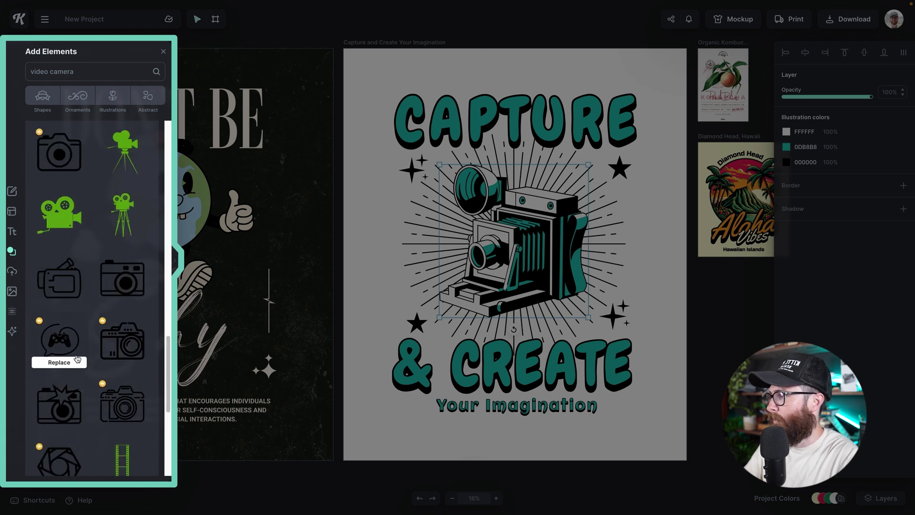
pyautogui.scroll(-6, 78, 359)
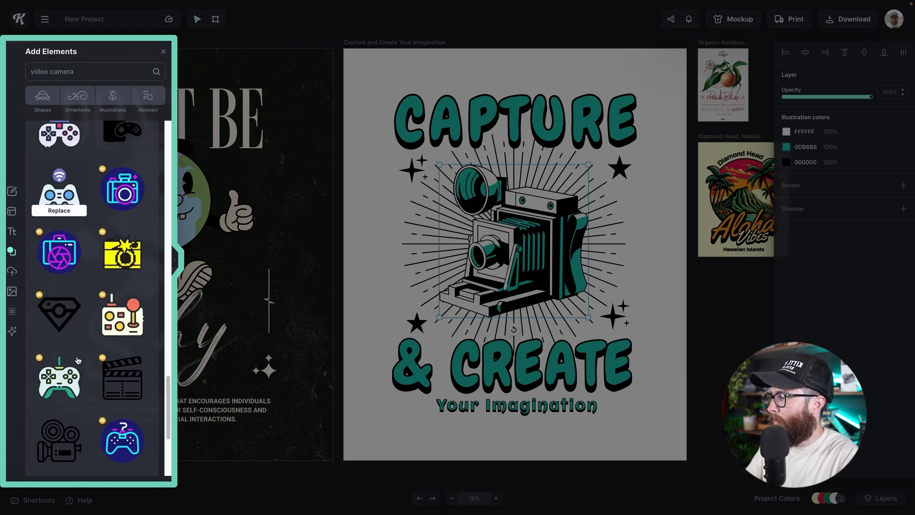
pyautogui.scroll(-5, 78, 360)
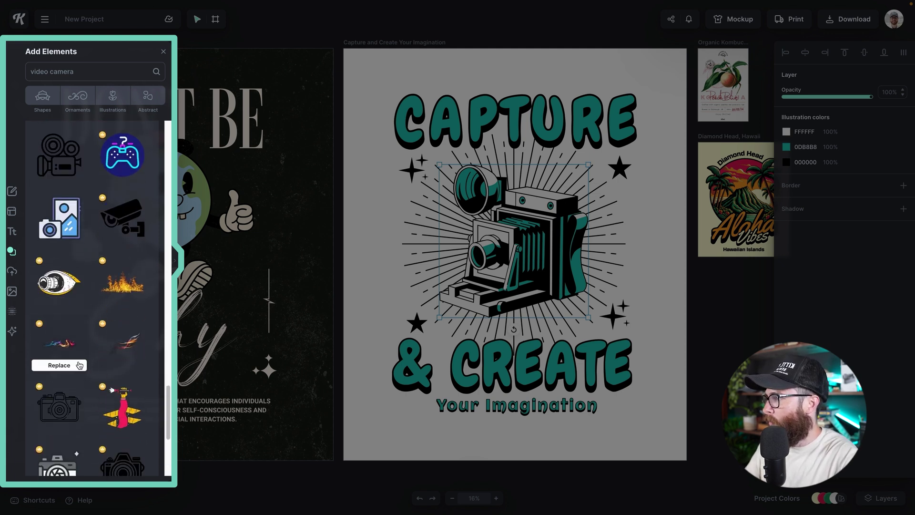
pyautogui.scroll(-2, 79, 365)
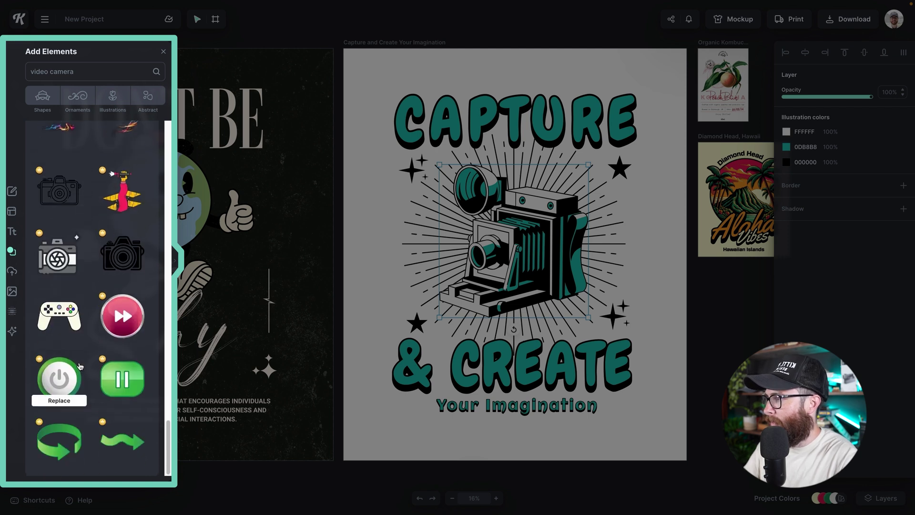
pyautogui.scroll(-3, 79, 208)
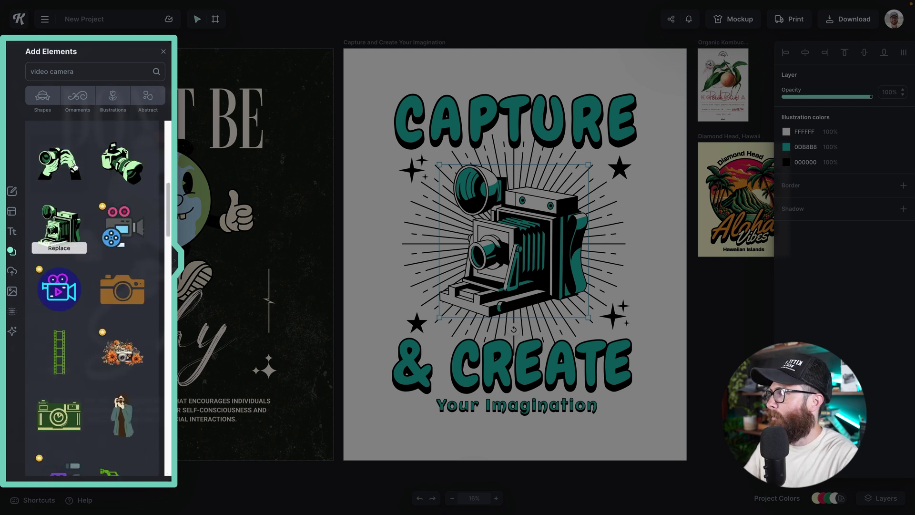
pyautogui.doubleClick(45, 73)
# Search 'cinema camera' and replace the vintage camera with the teal and pink movie camera.
pyautogui.write('cinema')
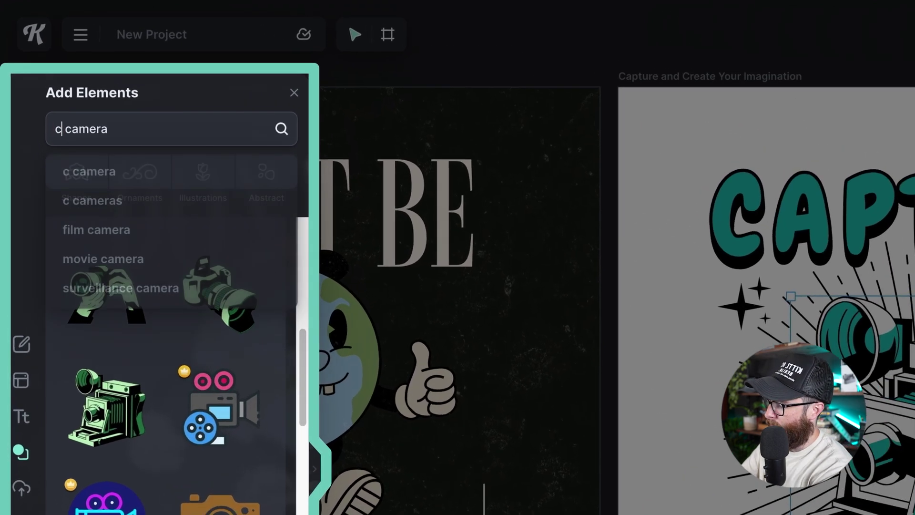
pyautogui.press('Return')
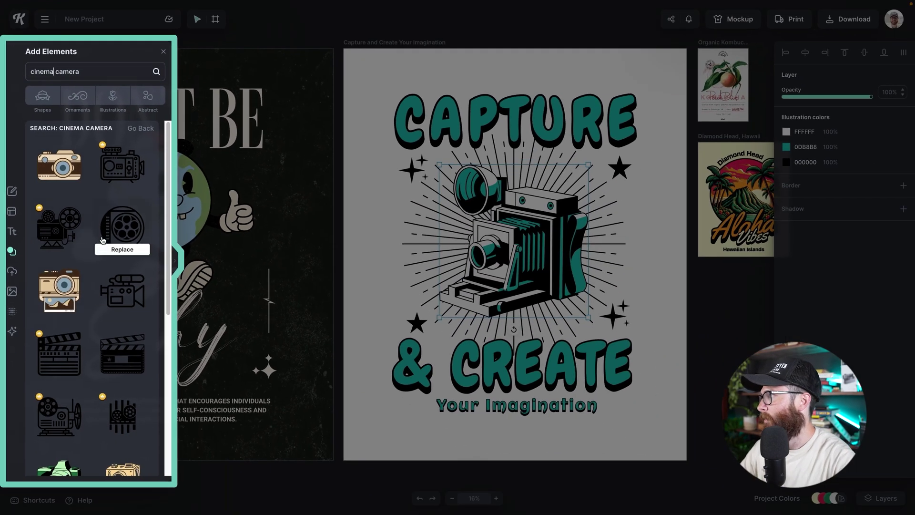
pyautogui.scroll(-5, 88, 281)
pyautogui.scroll(-3, 93, 287)
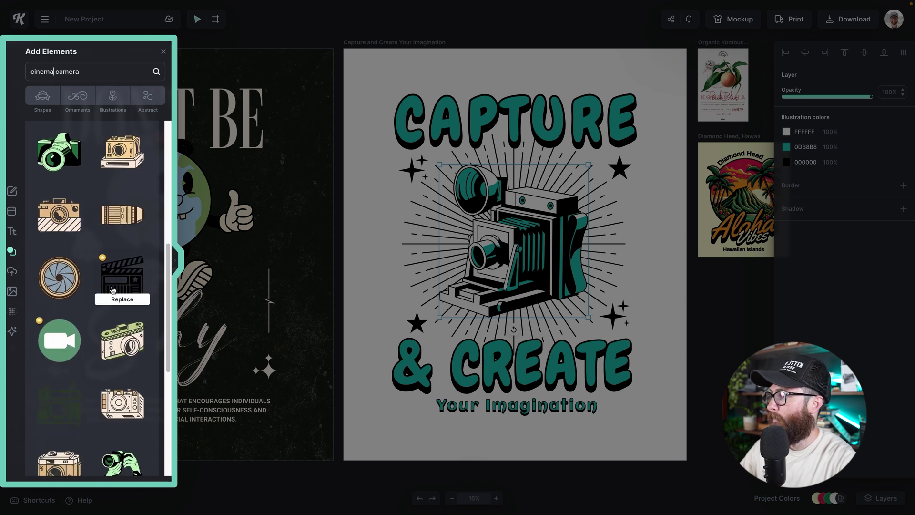
pyautogui.scroll(-4, 111, 289)
pyautogui.scroll(-4, 111, 288)
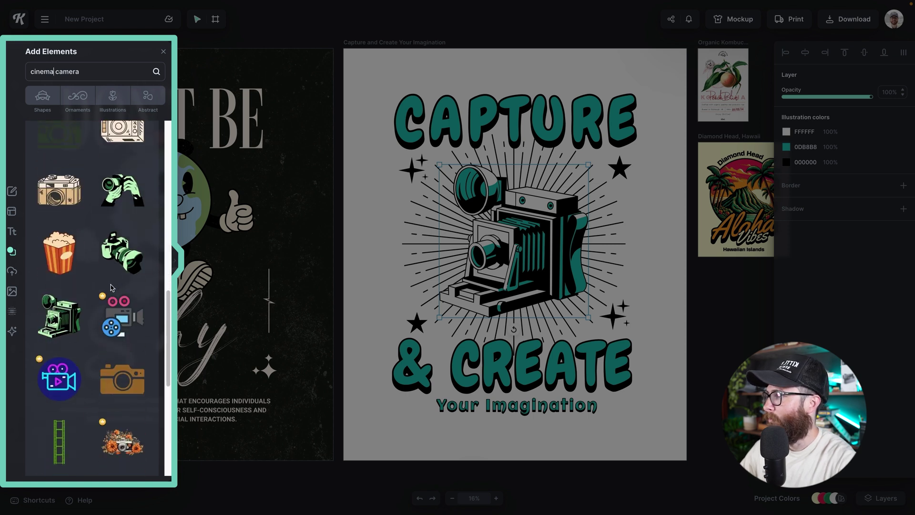
pyautogui.scroll(1, 106, 312)
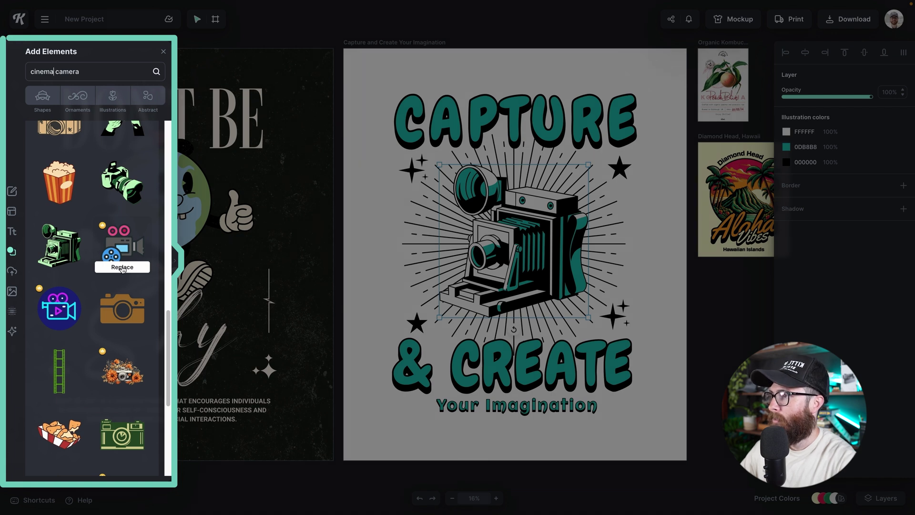
pyautogui.click(122, 268)
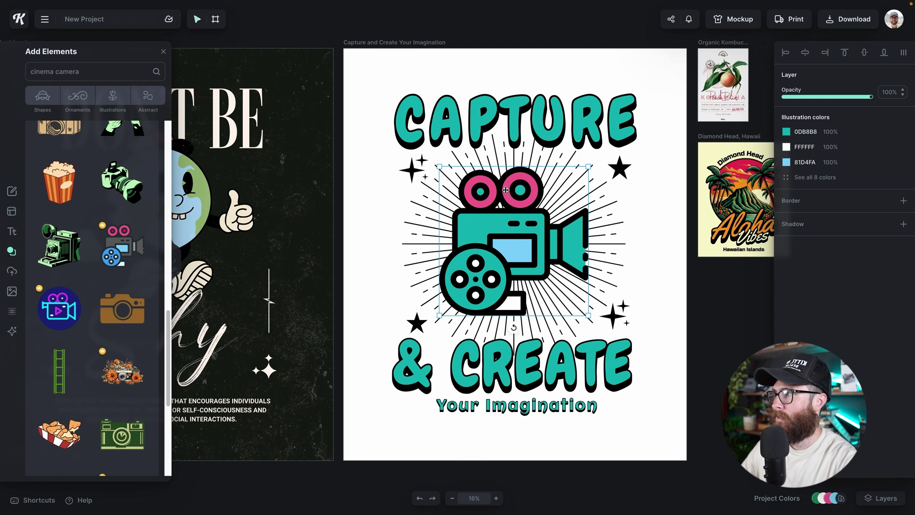
pyautogui.click(806, 178)
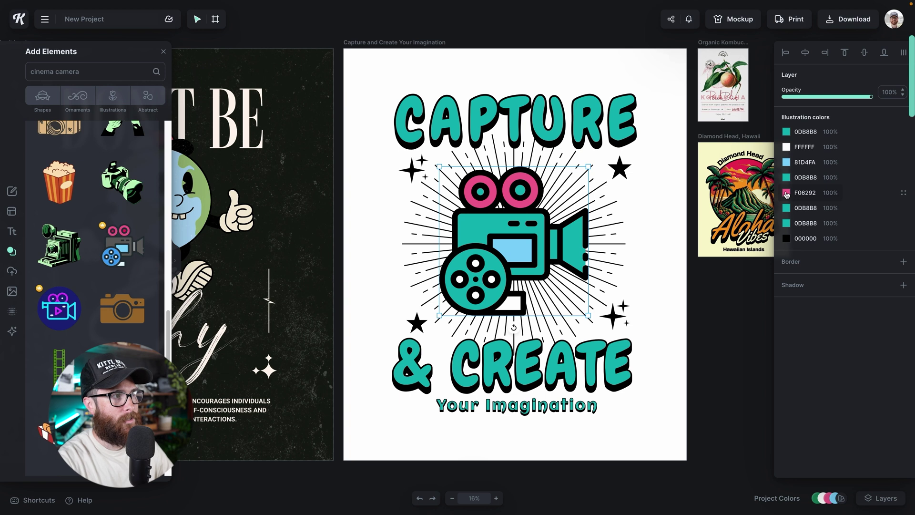
# Recolour the movie camera's pink F06292 reels to the teal document colour.
pyautogui.click(786, 192)
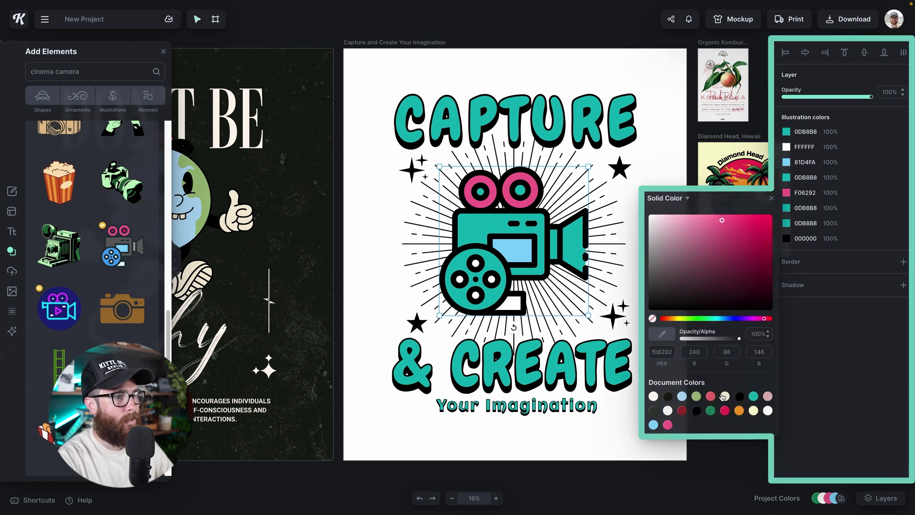
pyautogui.click(754, 399)
pyautogui.click(653, 180)
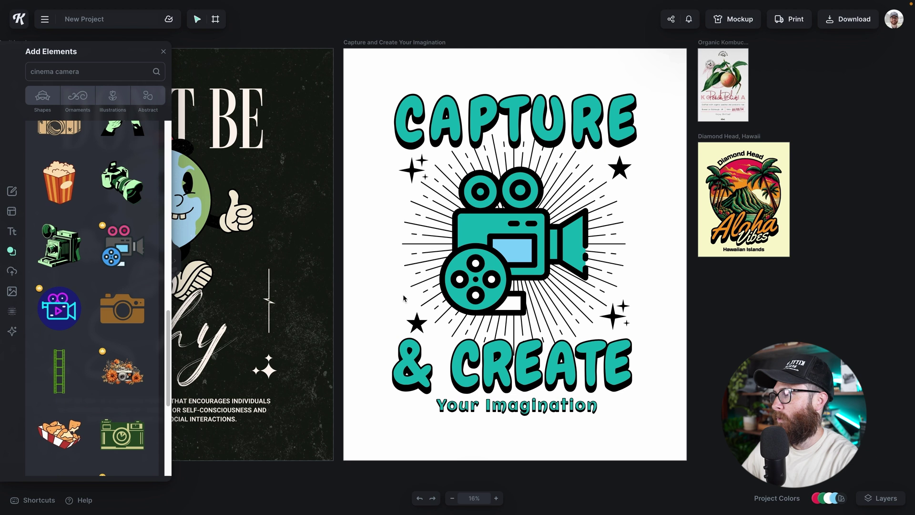
pyautogui.scroll(-5, 121, 366)
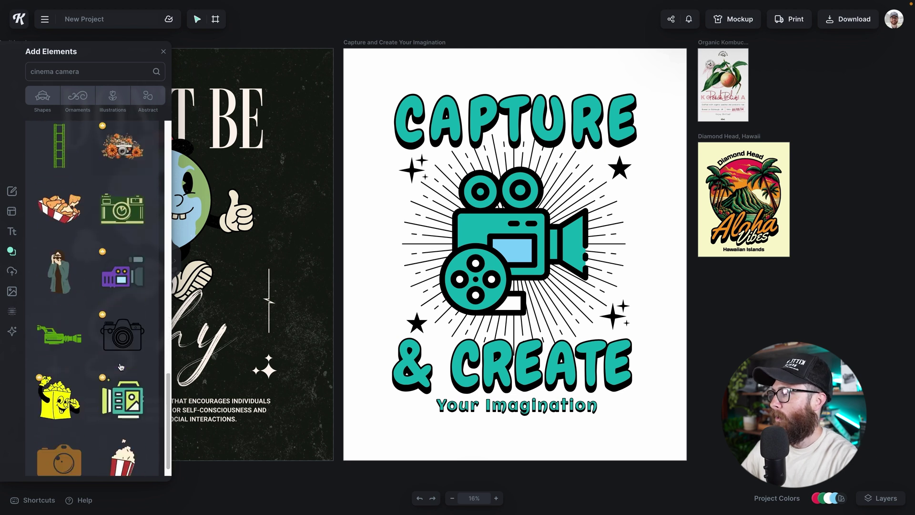
pyautogui.scroll(-8, 121, 366)
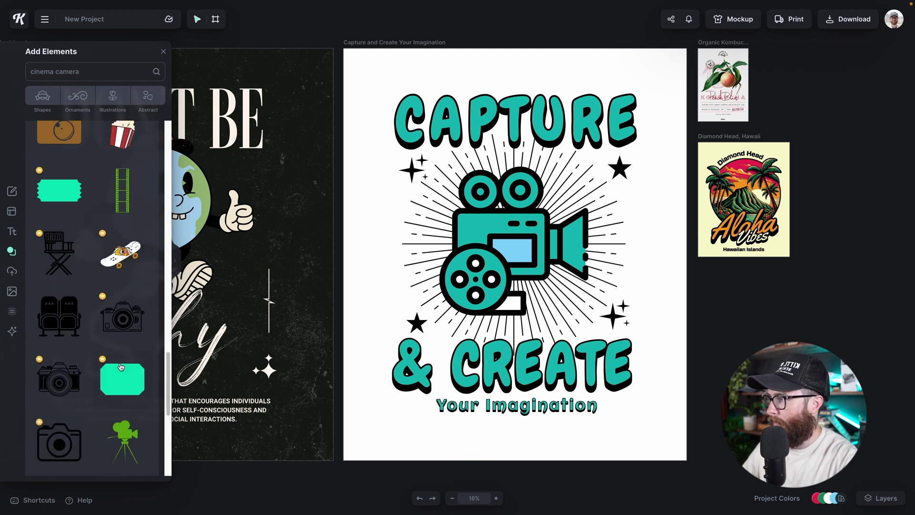
# Scroll the cinema camera results and select the movie camera on the canvas.
pyautogui.scroll(-2, 121, 366)
pyautogui.scroll(-8, 121, 367)
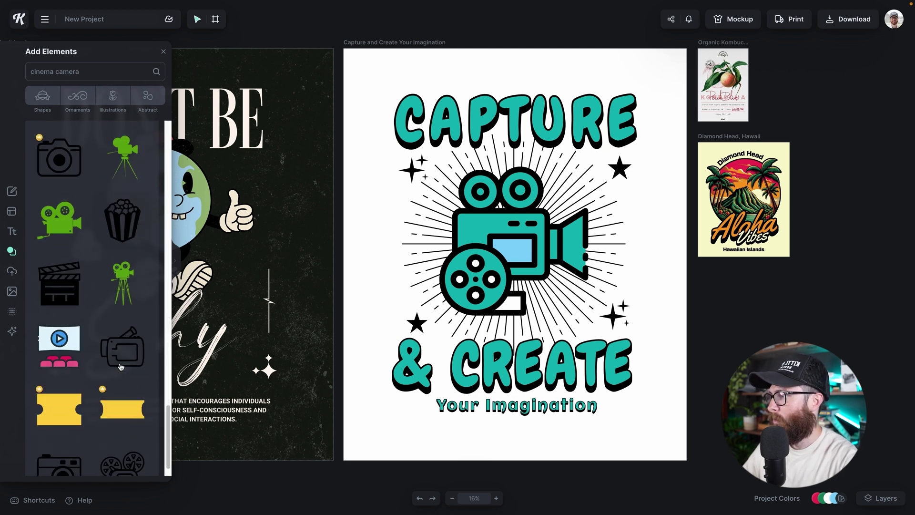
pyautogui.scroll(-8, 121, 367)
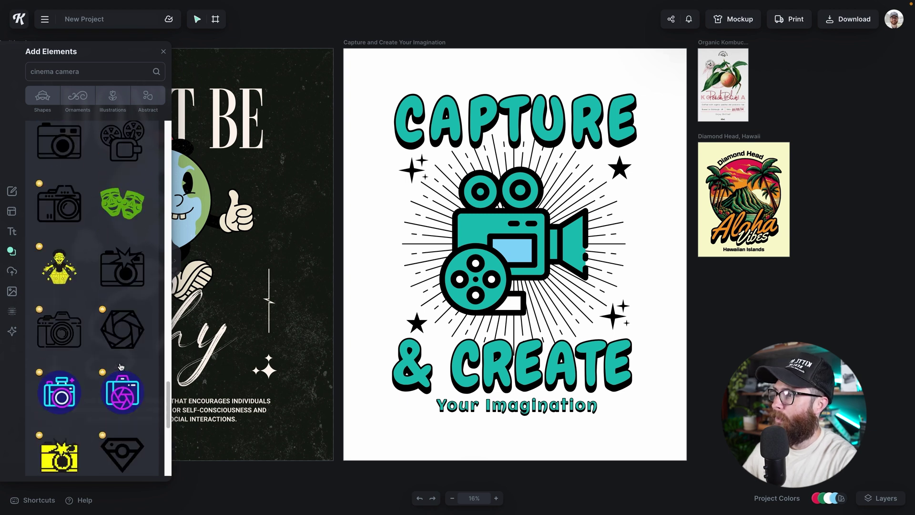
pyautogui.scroll(6, 122, 366)
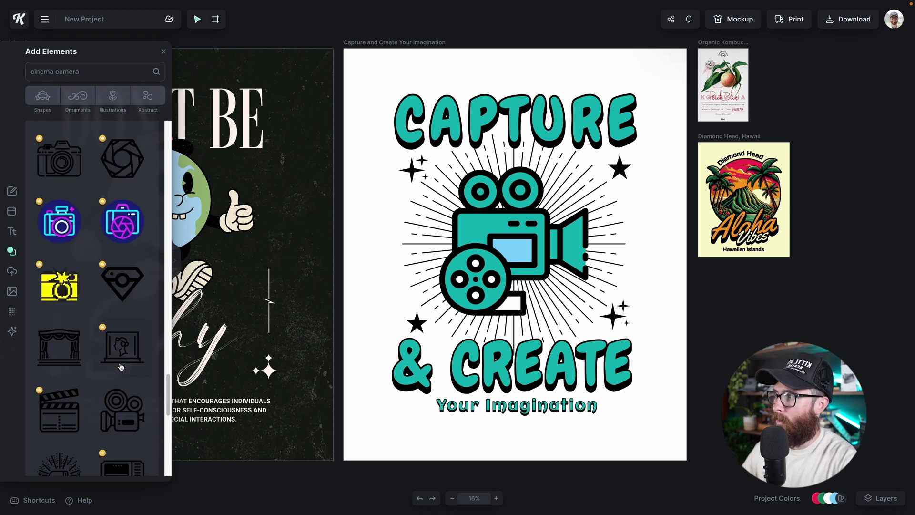
pyautogui.click(473, 246)
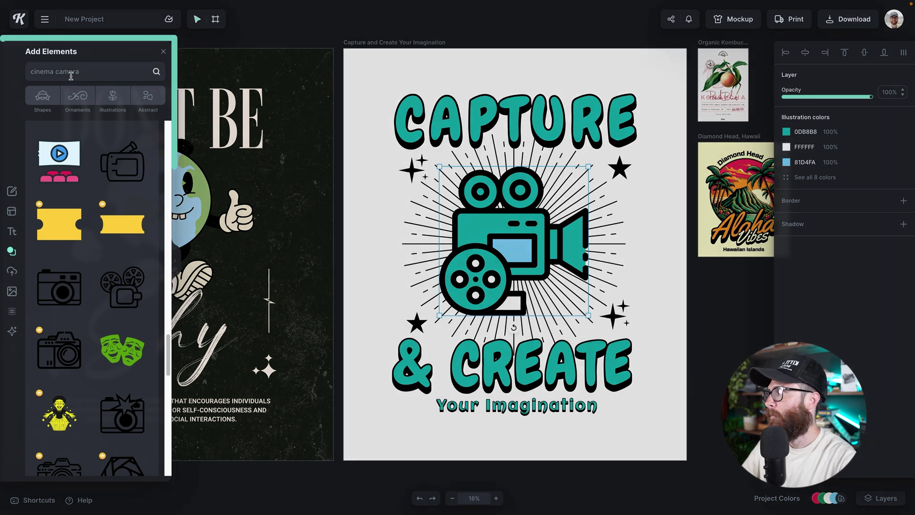
# Search 'florals', swap the camera for the pink watercolour flower, and nudge it down-right.
pyautogui.tripleClick(71, 72)
pyautogui.write('florals')
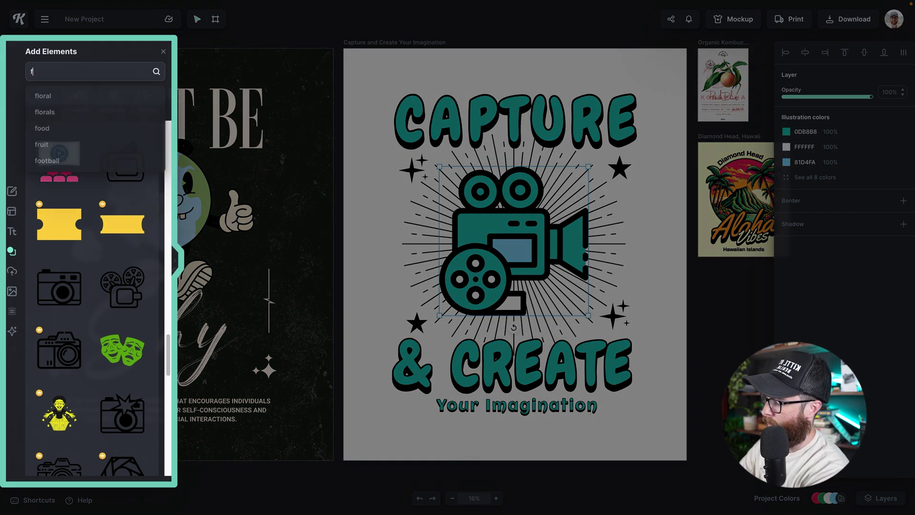
pyautogui.press('Return')
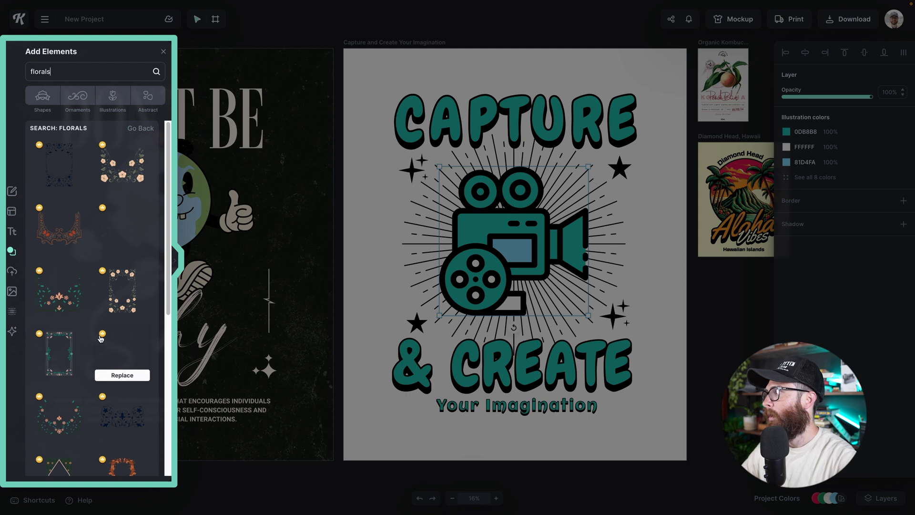
pyautogui.scroll(-10, 113, 355)
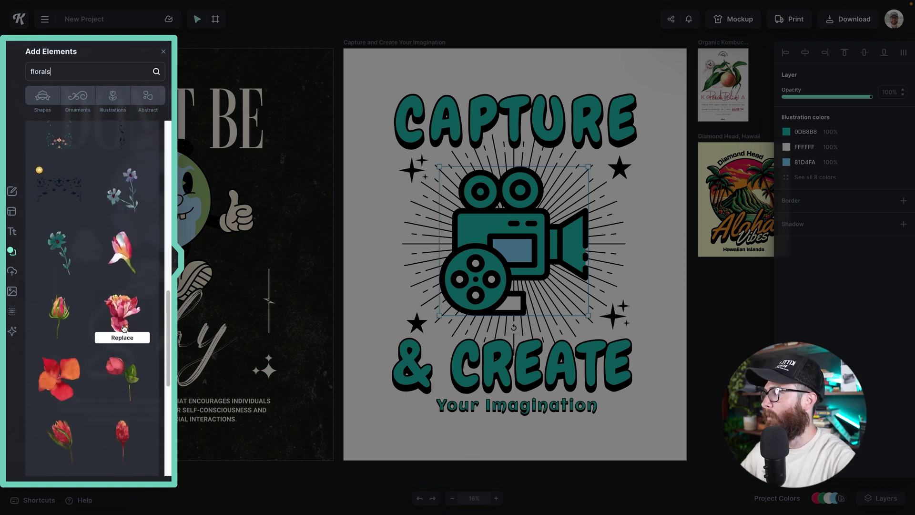
pyautogui.scroll(-3, 125, 329)
pyautogui.scroll(2, 127, 326)
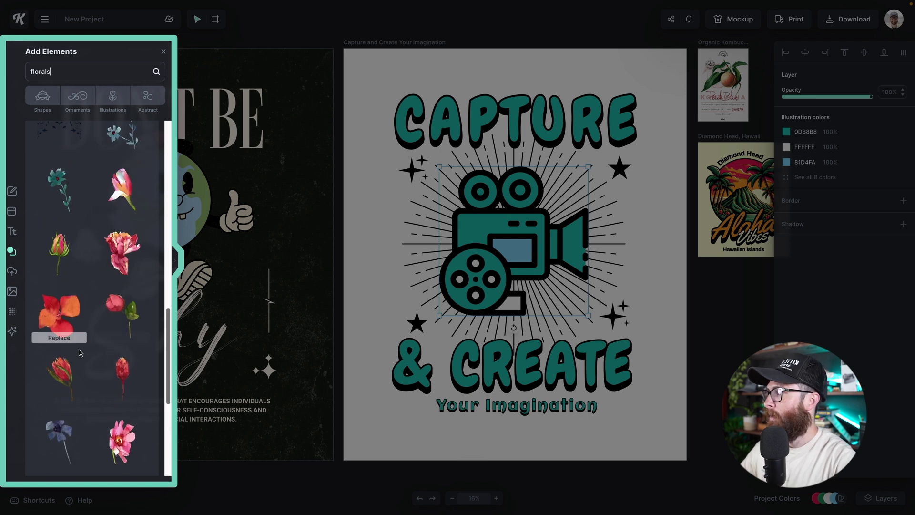
pyautogui.moveTo(116, 276)
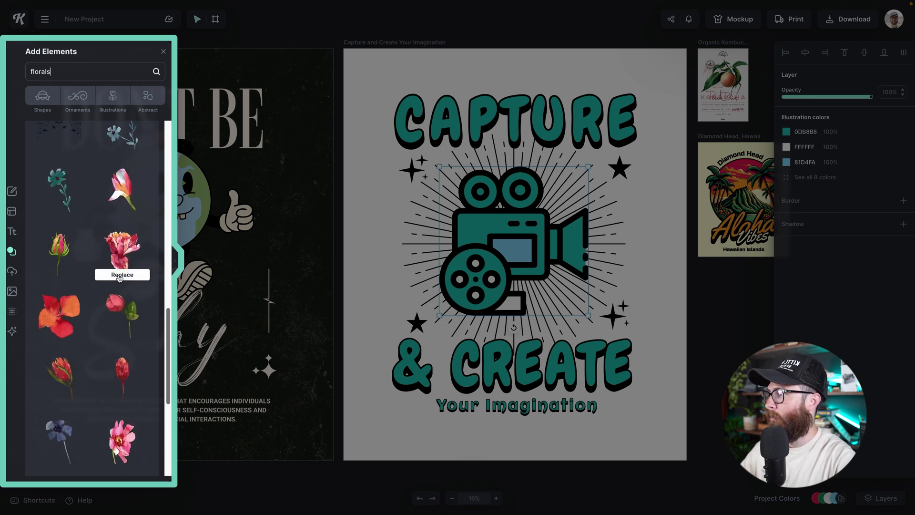
pyautogui.click(119, 277)
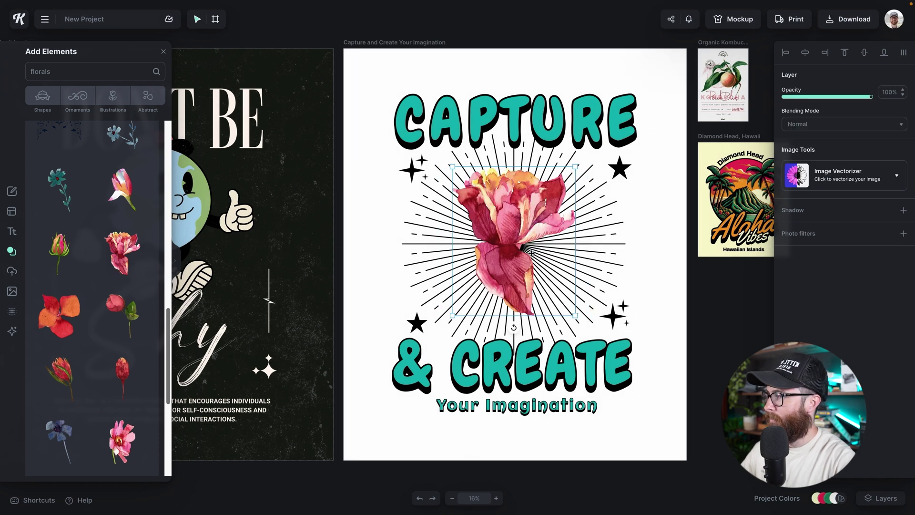
pyautogui.moveTo(526, 243); pyautogui.dragTo(529, 256)
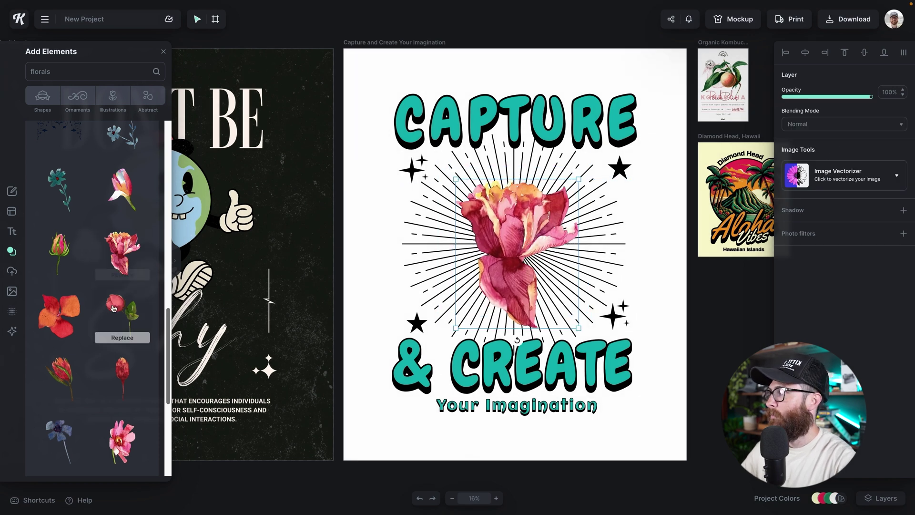
# Replace the pink flower with the blue flower sprig and move it up in the sunburst.
pyautogui.scroll(3, 75, 243)
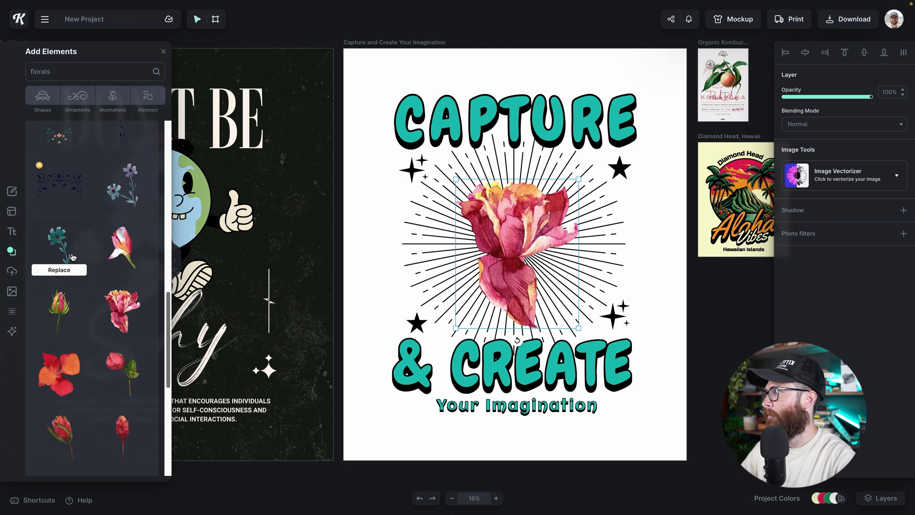
pyautogui.click(122, 226)
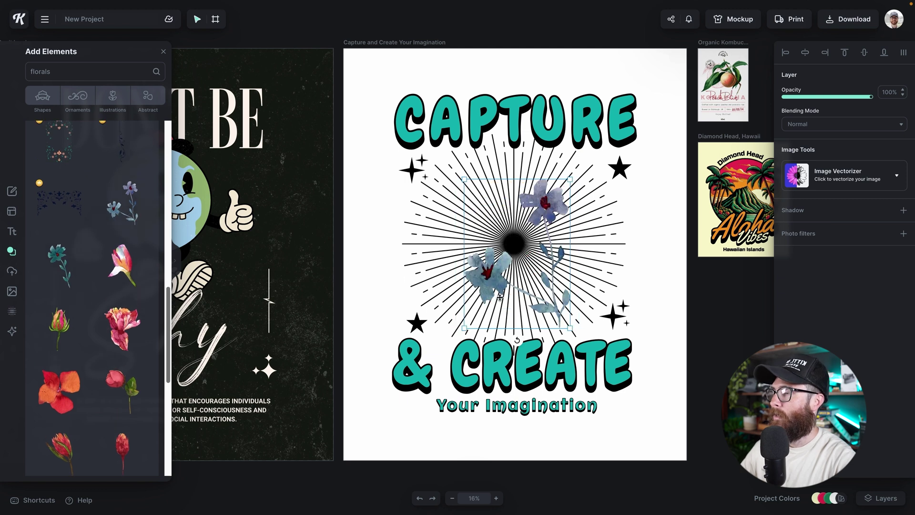
pyautogui.moveTo(556, 307); pyautogui.dragTo(508, 221)
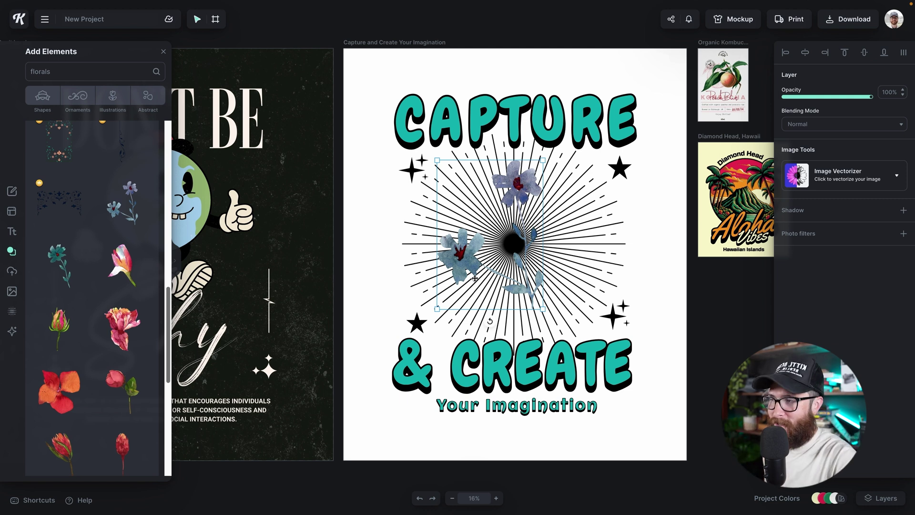
# Scroll the canvas over to the Peach Bliss kombucha label.
pyautogui.scroll(-10, 125, 356)
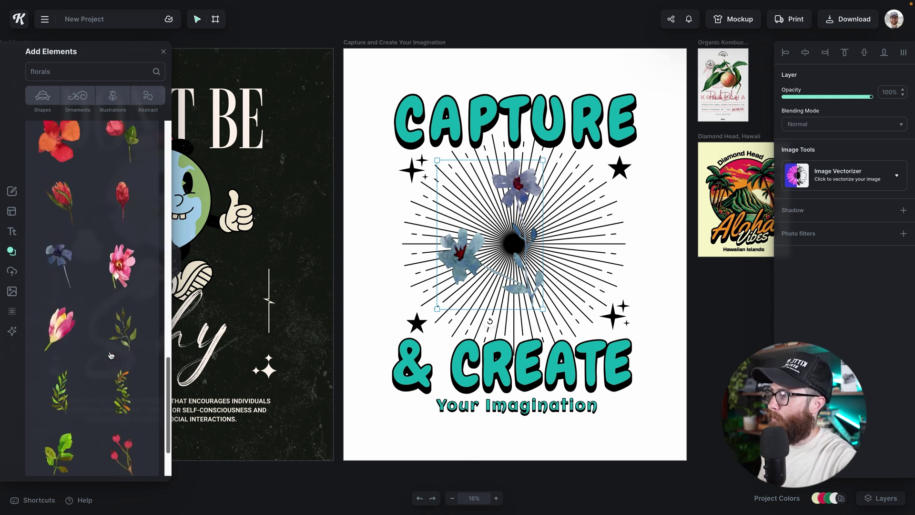
pyautogui.scroll(-8, 110, 355)
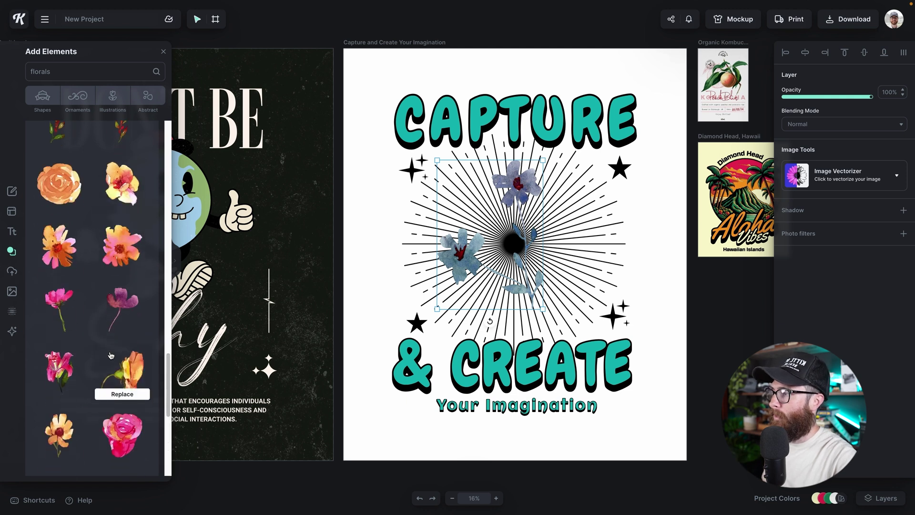
pyautogui.scroll(-10, 110, 355)
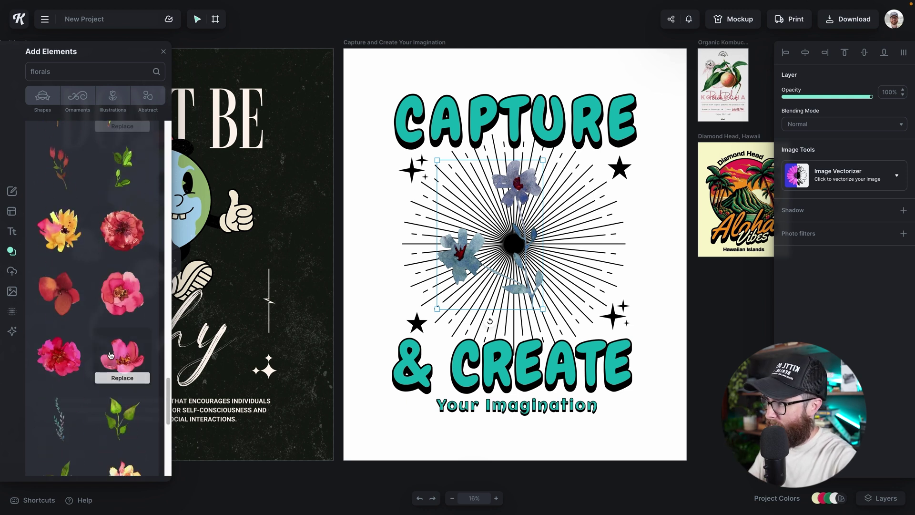
pyautogui.scroll(-2, 110, 355)
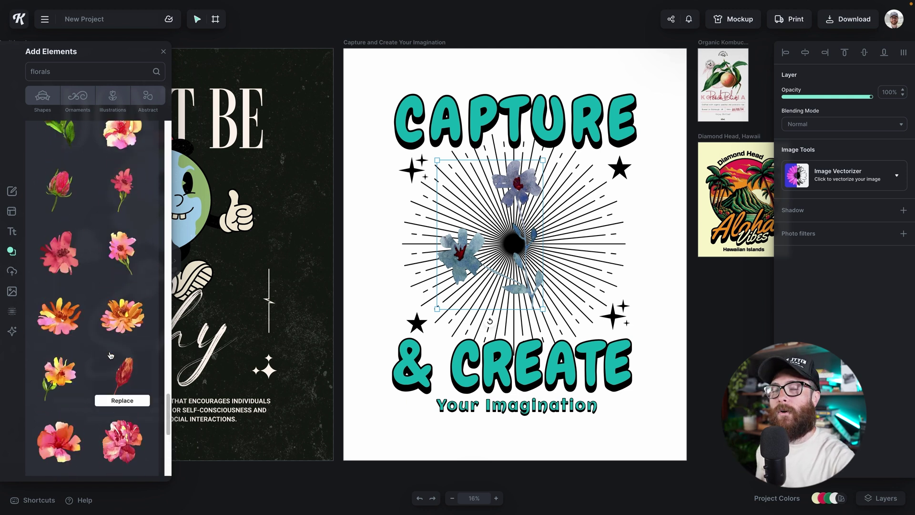
pyautogui.scroll(-3, 110, 355)
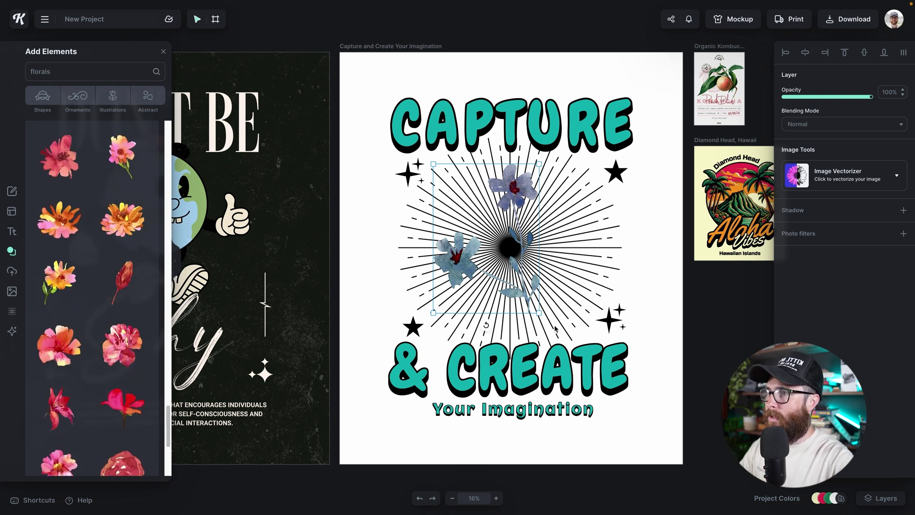
pyautogui.scroll(1, 555, 329)
pyautogui.scroll(1, 555, 329)
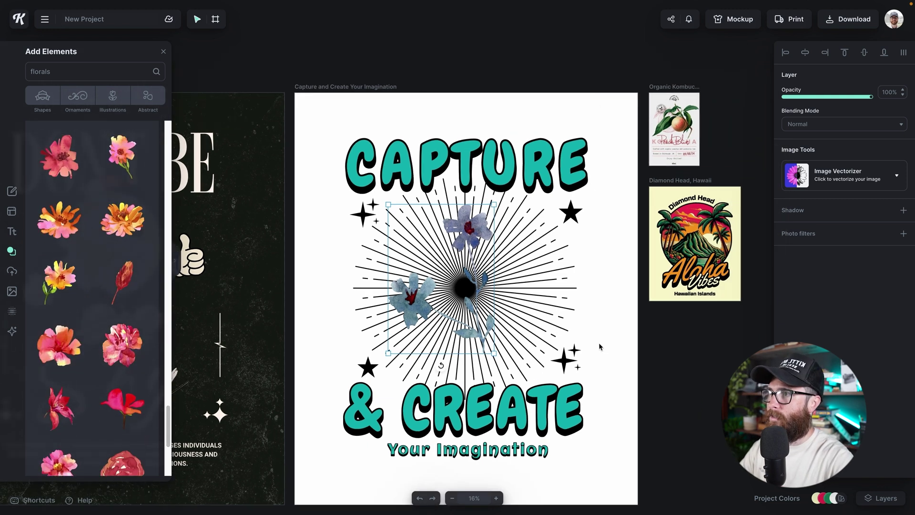
pyautogui.scroll(2, 600, 347)
pyautogui.hscroll(5, 634, 301)
pyautogui.scroll(5, 610, 253)
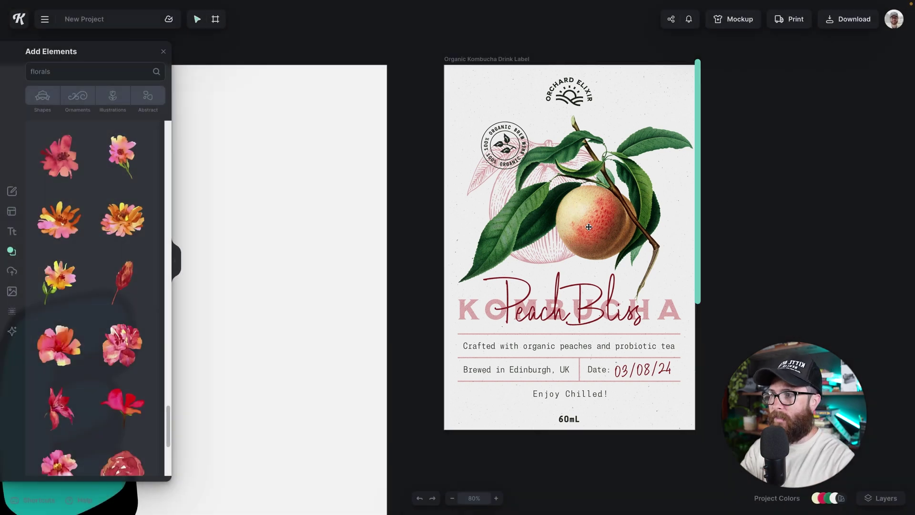
# Select the label's peach illustration and highlight the old search term.
pyautogui.click(569, 233)
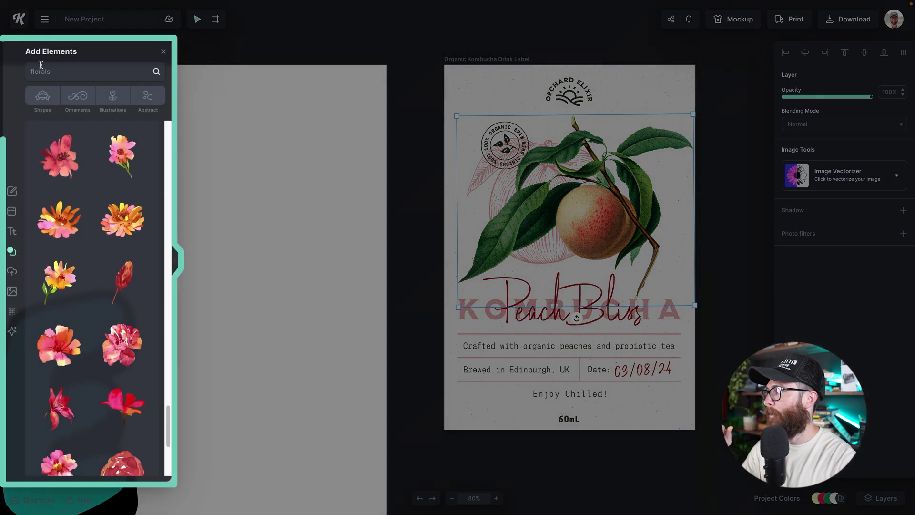
pyautogui.doubleClick(44, 72)
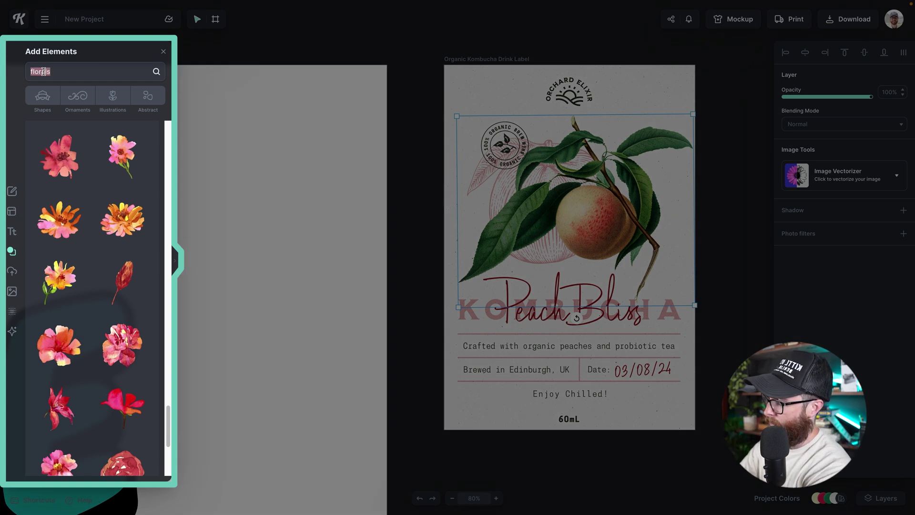
# Search 'apple' and replace the peach with the first leafy red apple illustration.
pyautogui.write('apple')
pyautogui.press('Return')
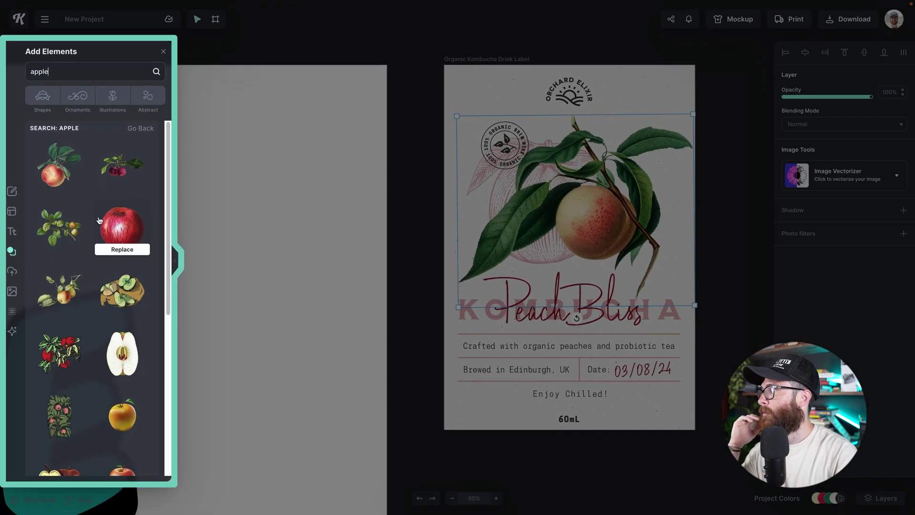
pyautogui.moveTo(110, 184)
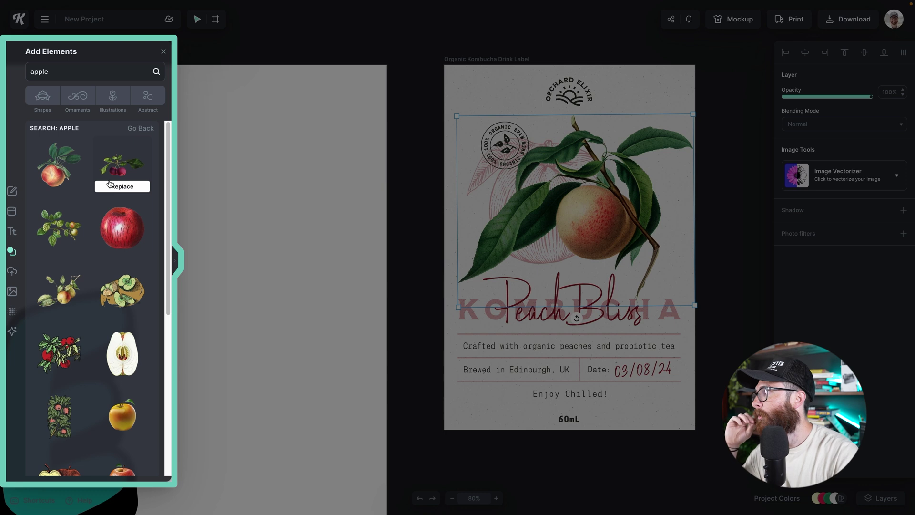
pyautogui.moveTo(65, 180)
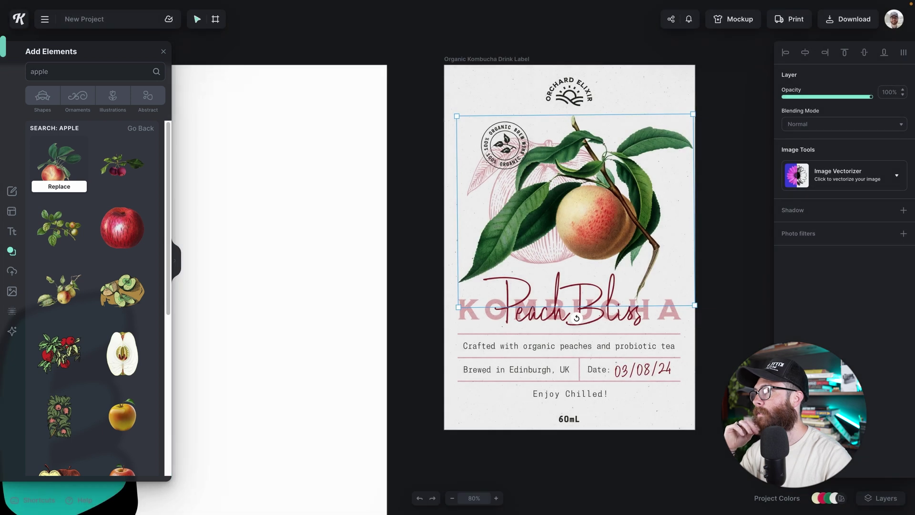
pyautogui.click(60, 188)
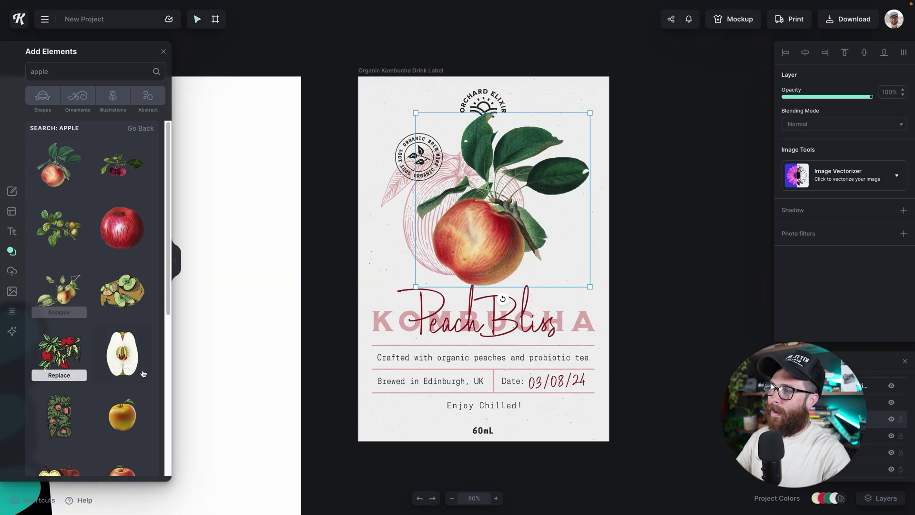
# Change the title word 'Peach' to 'Apple' so the label reads 'Apple Bliss'.
pyautogui.click(466, 325)
pyautogui.moveTo(467, 324); pyautogui.dragTo(407, 305)
pyautogui.doubleClick(467, 310)
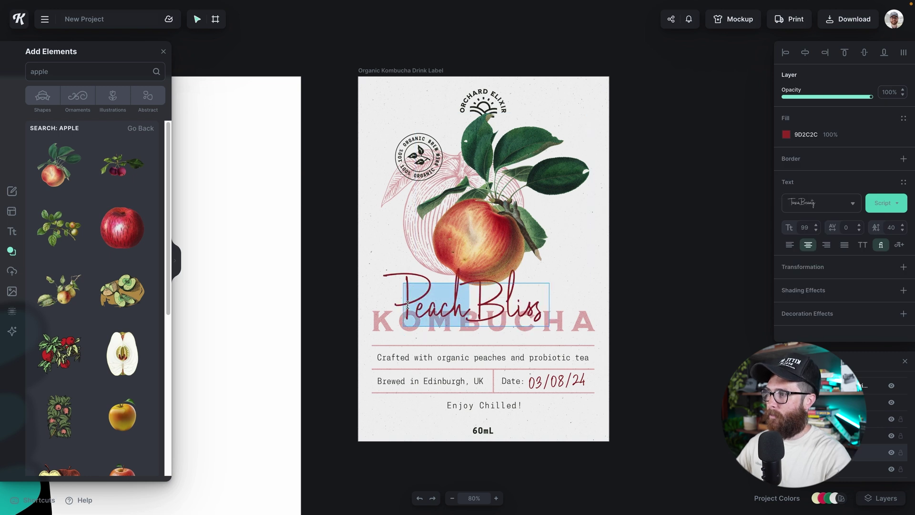
pyautogui.write('A')
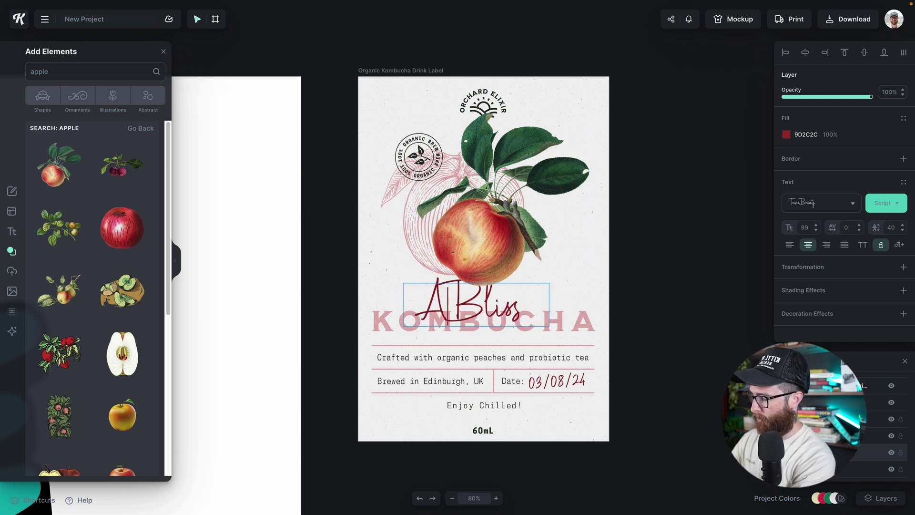
pyautogui.write('pple')
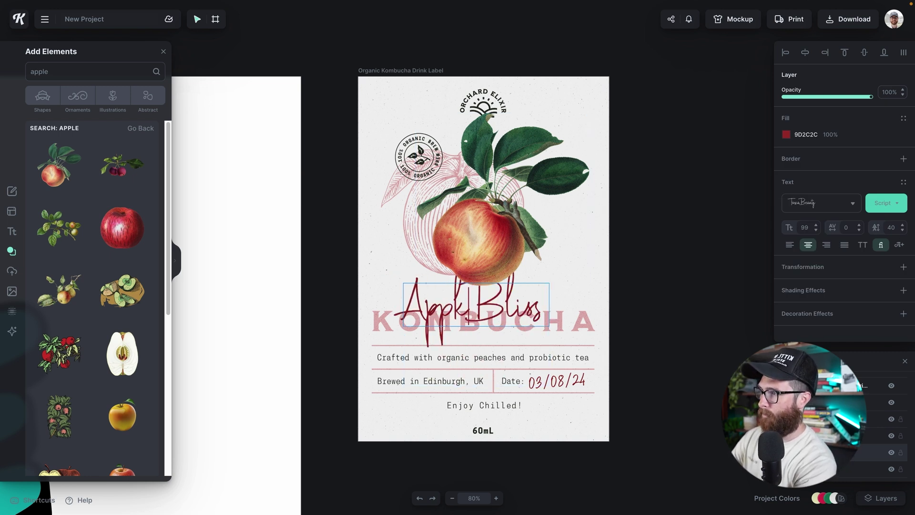
pyautogui.press('BackSpace')
pyautogui.write('e')
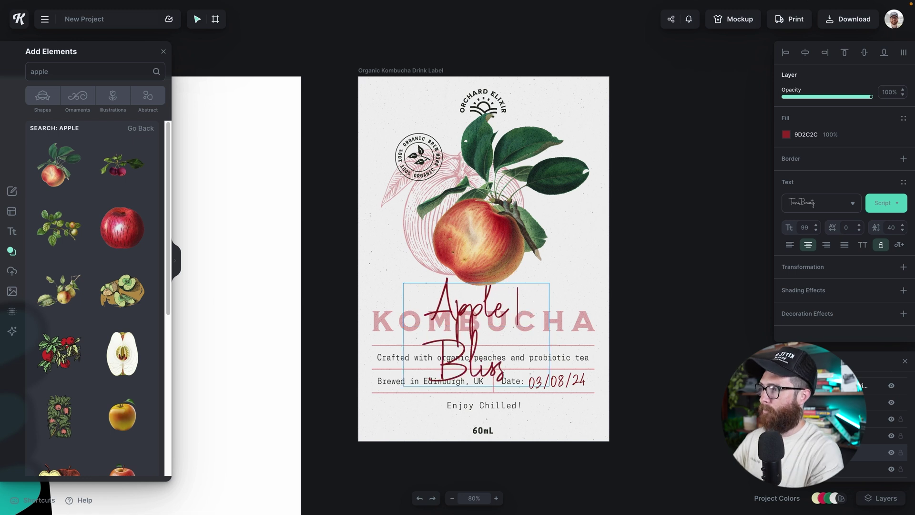
pyautogui.click(599, 331)
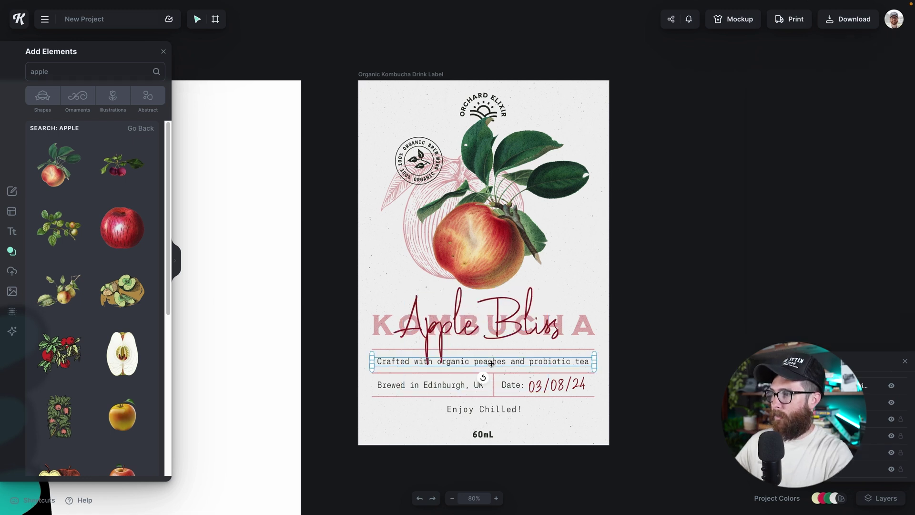
# Replace 'peaches' with 'apples' so the tagline reads 'Crafted with organic apples and probiotic tea'.
pyautogui.click(490, 364)
pyautogui.doubleClick(488, 363)
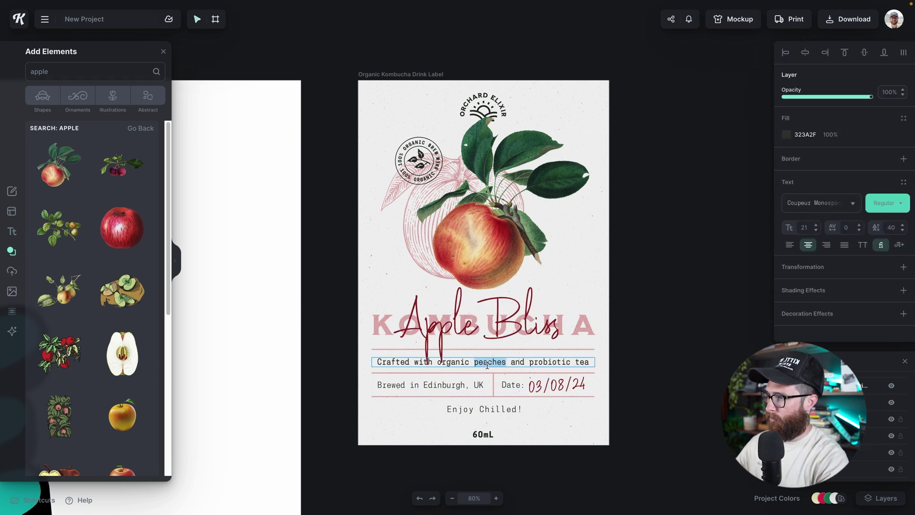
pyautogui.write('apples')
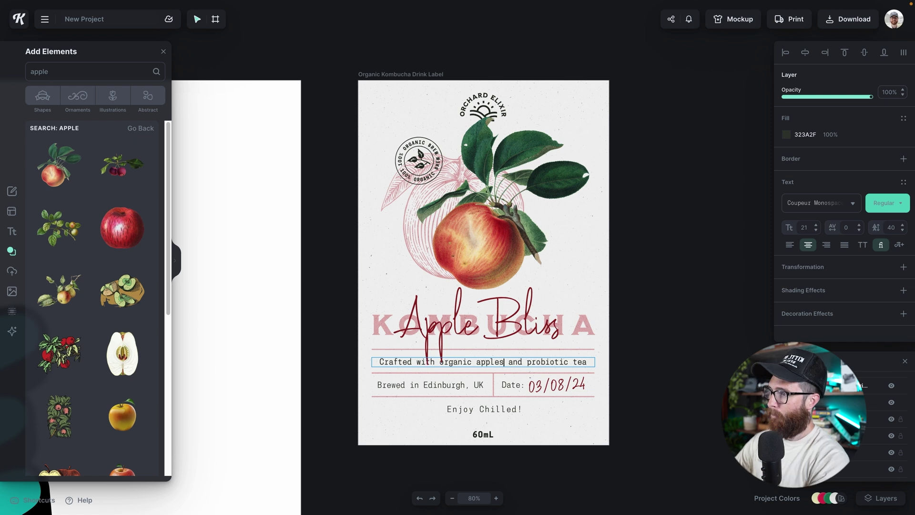
pyautogui.press('Escape')
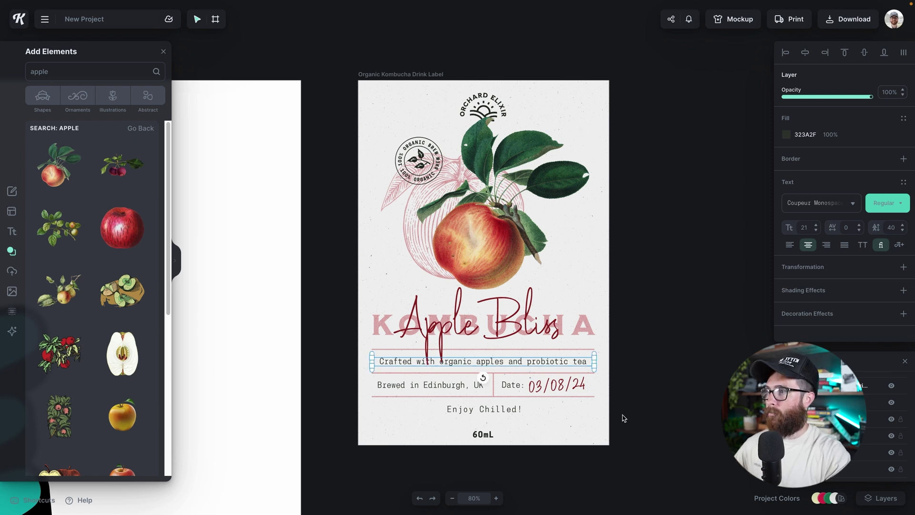
pyautogui.scroll(1, 610, 405)
pyautogui.click(389, 79)
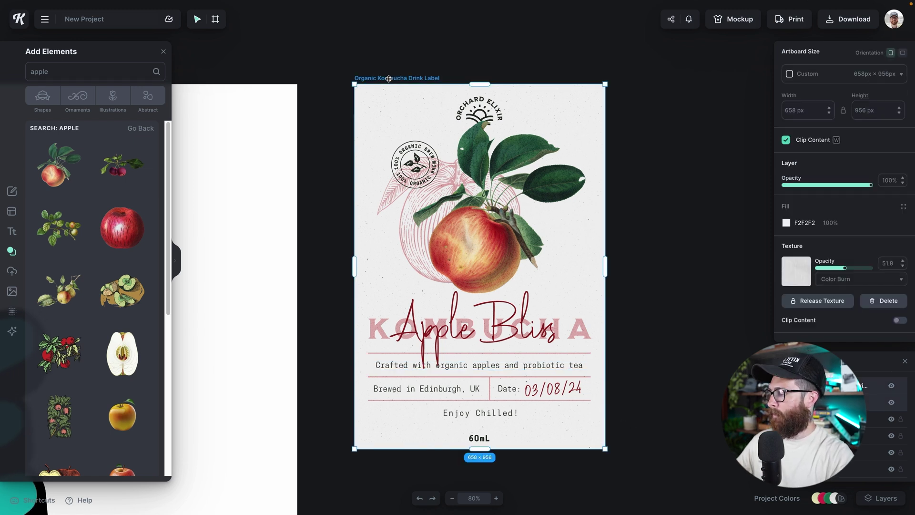
# Duplicate the Apple Bliss label artboard with Ctrl+D and place the copy beside the original.
pyautogui.hotkey('ctrl', 'd')
pyautogui.moveTo(657, 99); pyautogui.dragTo(647, 99)
pyautogui.hscroll(5, 620, 191)
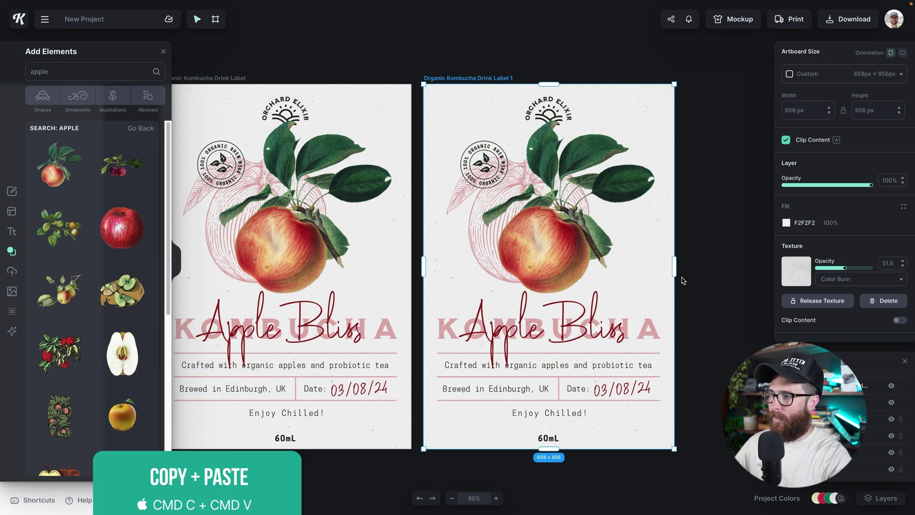
pyautogui.click(562, 254)
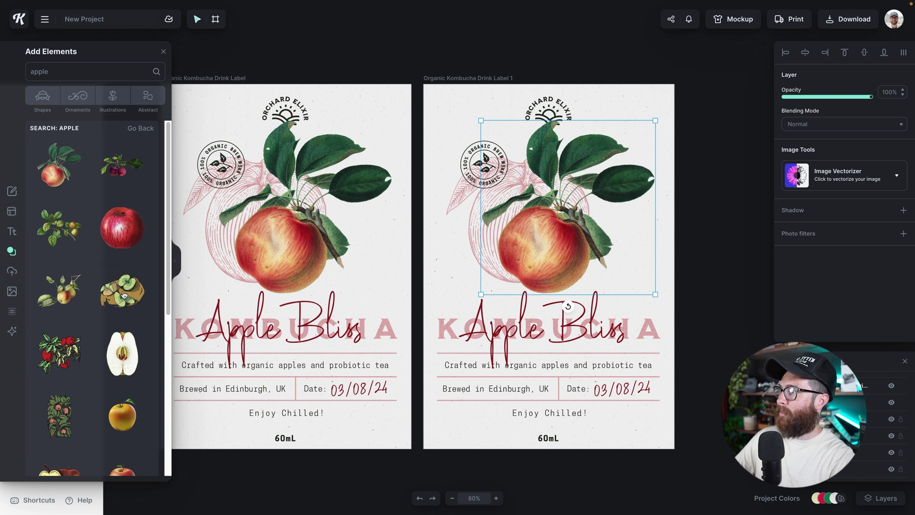
pyautogui.moveTo(110, 295); pyautogui.dragTo(492, 331)
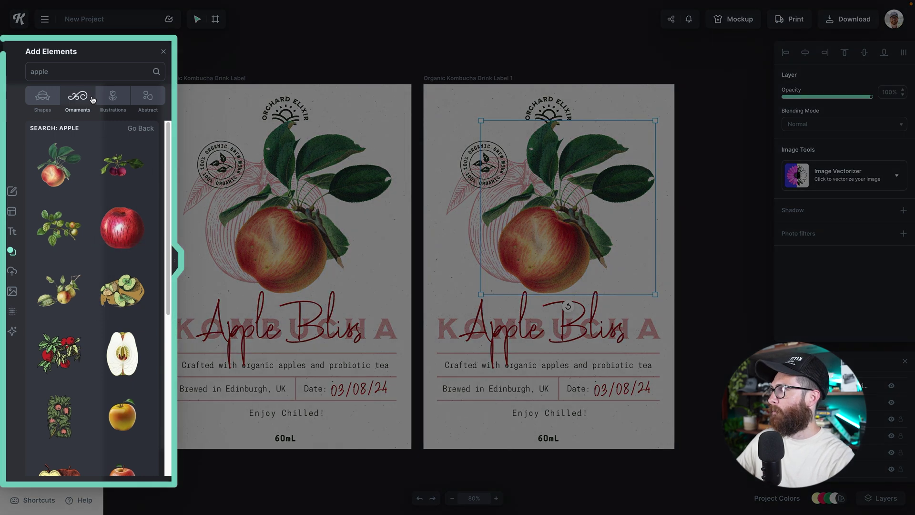
# Search elements for 'strawberry' and replace the copied label's apple with a strawberry bunch.
pyautogui.doubleClick(84, 75)
pyautogui.write('strawberry')
pyautogui.press('Return')
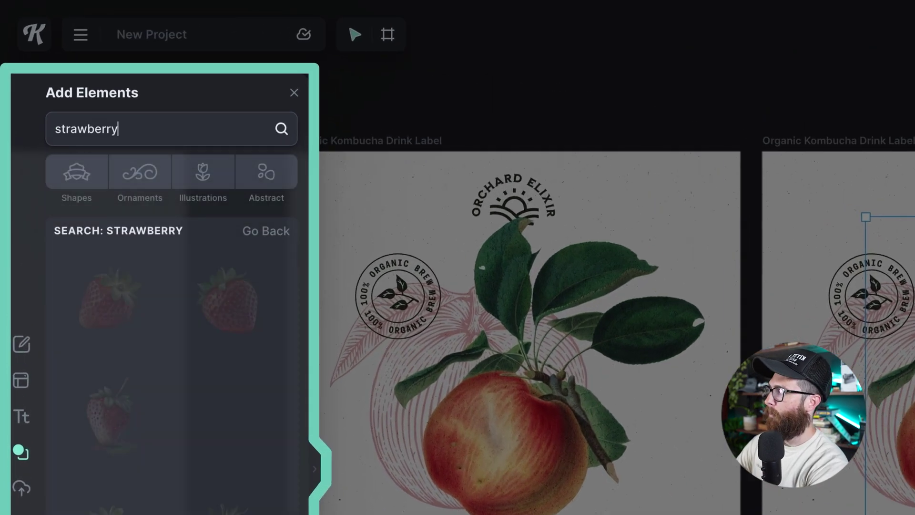
pyautogui.scroll(-3, 202, 459)
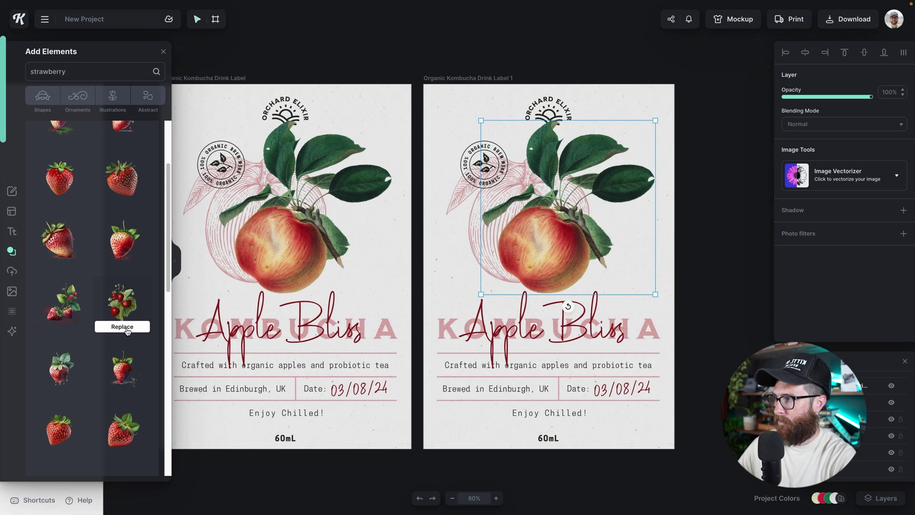
pyautogui.click(122, 327)
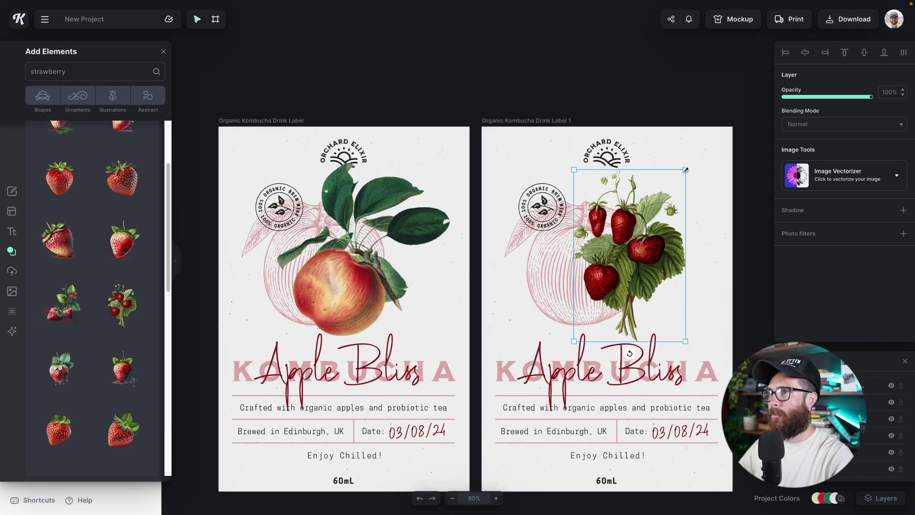
# Enlarge, tilt and position the strawberry illustration on the copied label.
pyautogui.moveTo(690, 169); pyautogui.dragTo(699, 157)
pyautogui.moveTo(632, 355)
pyautogui.mouseDown()
pyautogui.moveTo(618, 361)
pyautogui.moveTo(631, 372)
pyautogui.mouseUp()
pyautogui.moveTo(637, 286); pyautogui.dragTo(619, 286)
pyautogui.click(530, 272)
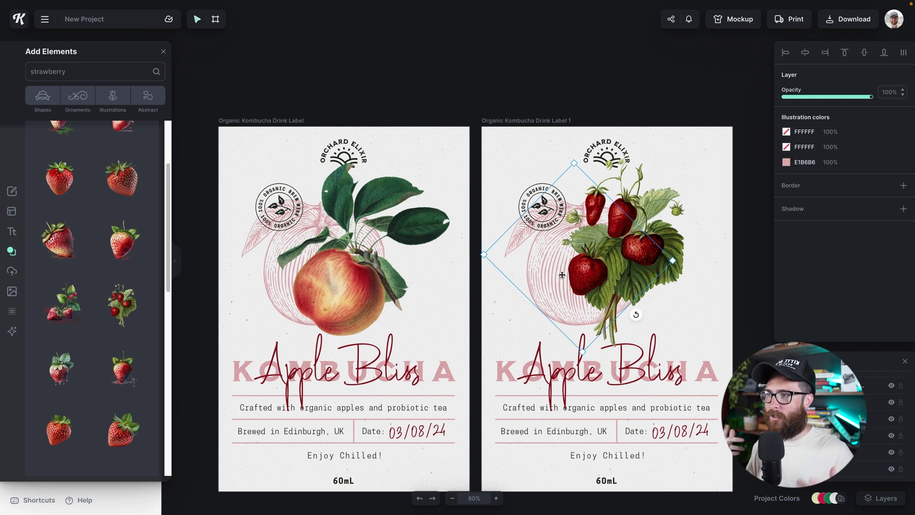
pyautogui.click(558, 377)
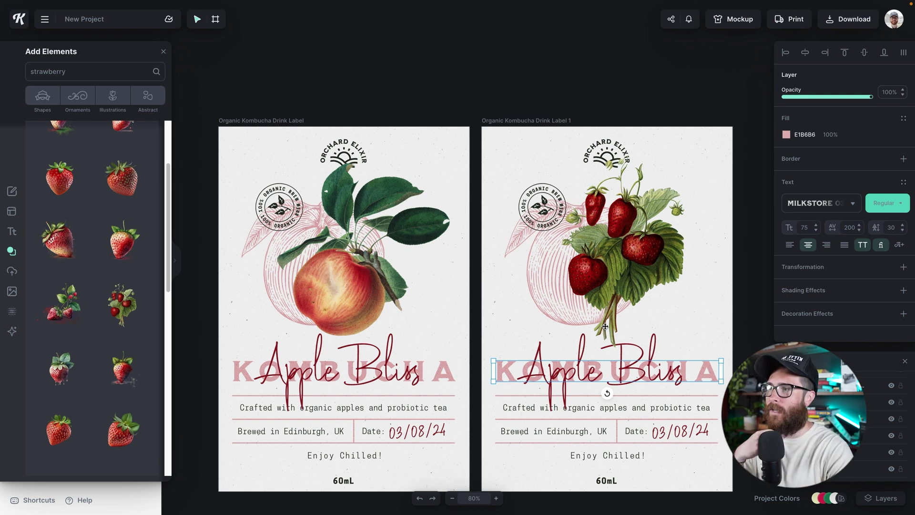
pyautogui.scroll(-5, 605, 326)
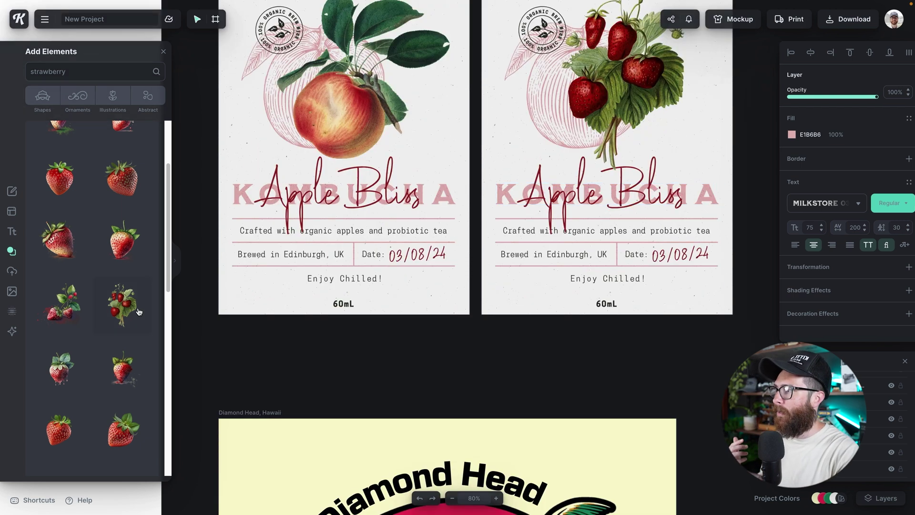
# Select the apple illustration on the original label, then deselect it.
pyautogui.press('Escape')
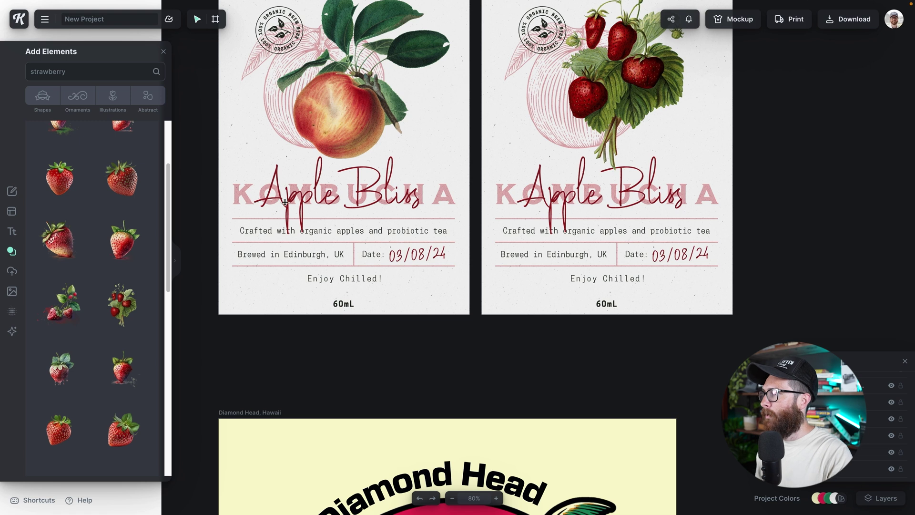
pyautogui.click(308, 143)
pyautogui.moveTo(109, 251)
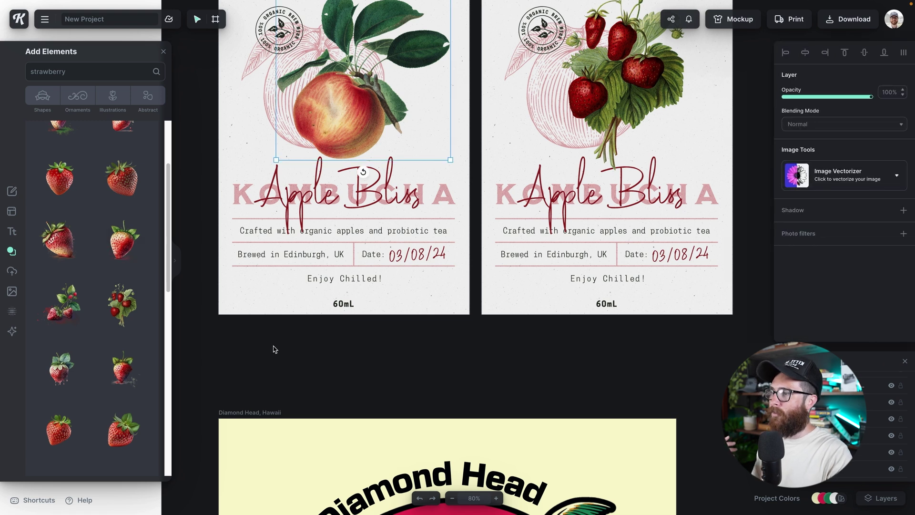
pyautogui.scroll(-12, 275, 350)
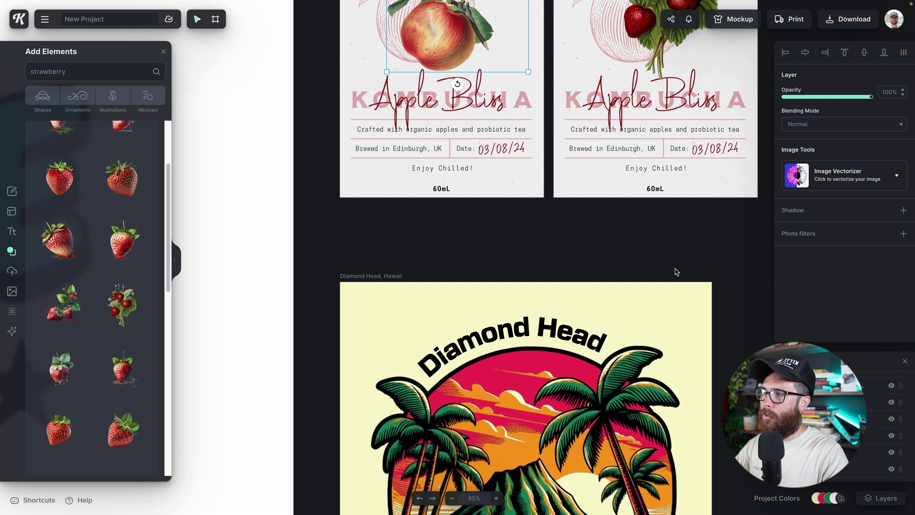
pyautogui.scroll(-5, 677, 272)
pyautogui.click(679, 298)
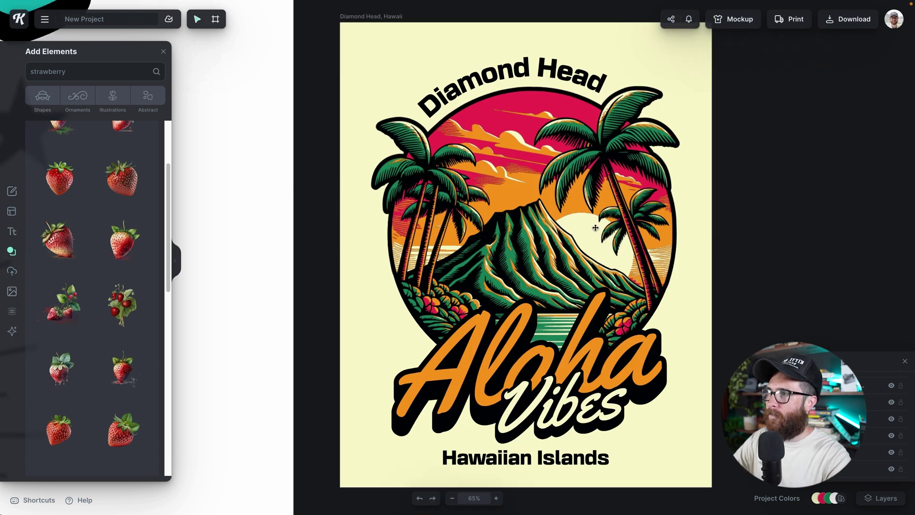
# Select the Diamond Head palm-tree illustration and show all five of its colours.
pyautogui.click(582, 157)
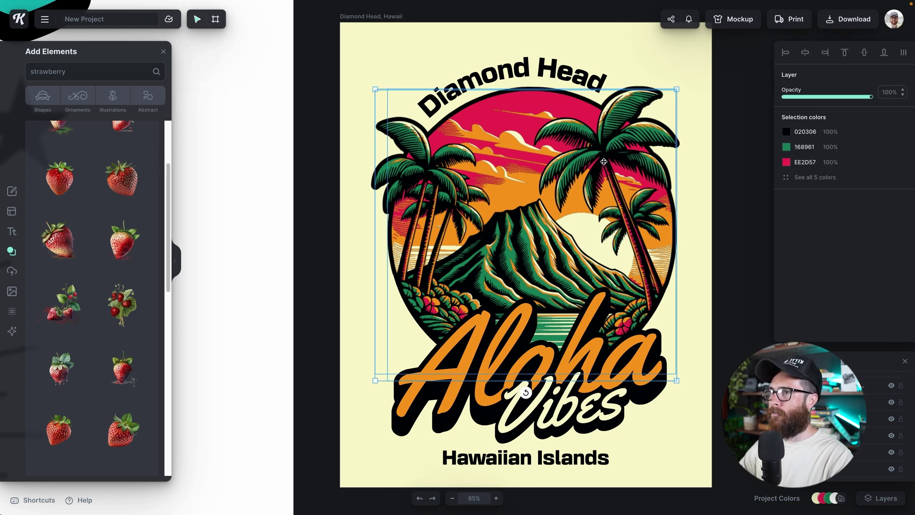
pyautogui.click(804, 177)
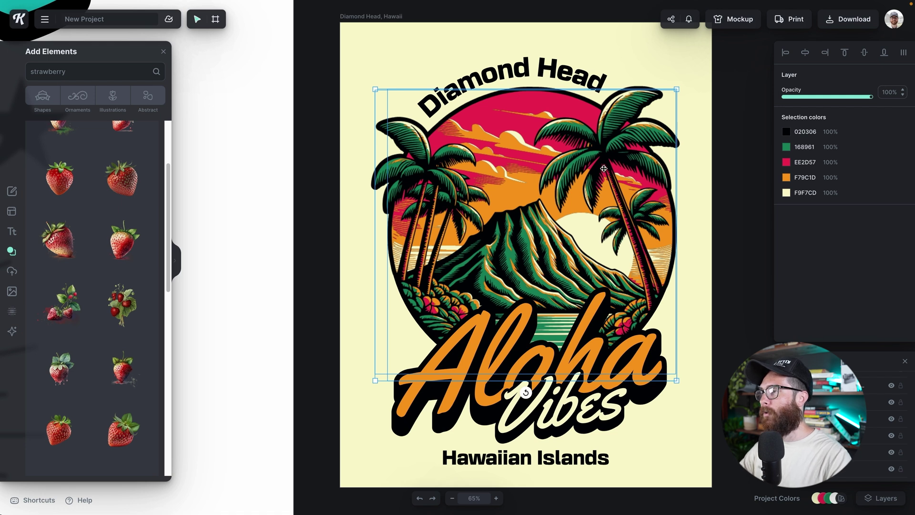
pyautogui.click(604, 168)
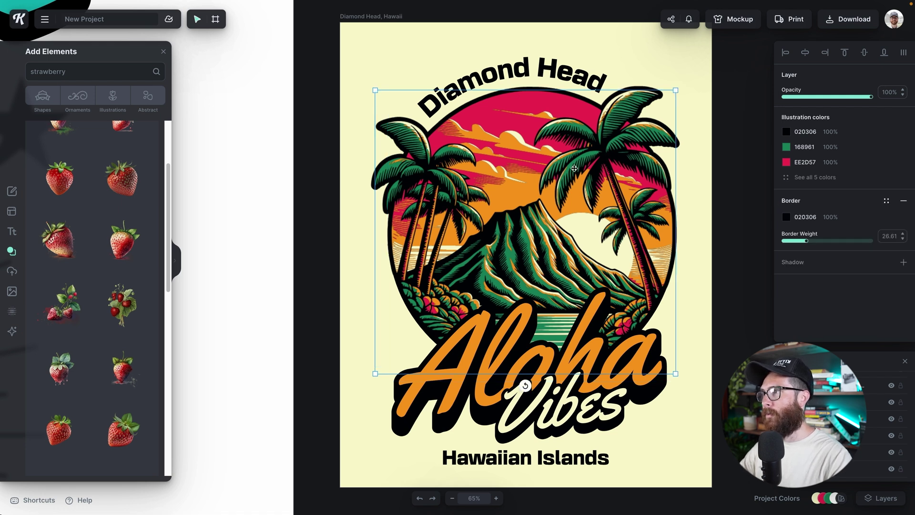
# Undo the accidental nudge of the sunset illustration and close the elements library.
pyautogui.moveTo(615, 177); pyautogui.dragTo(626, 160)
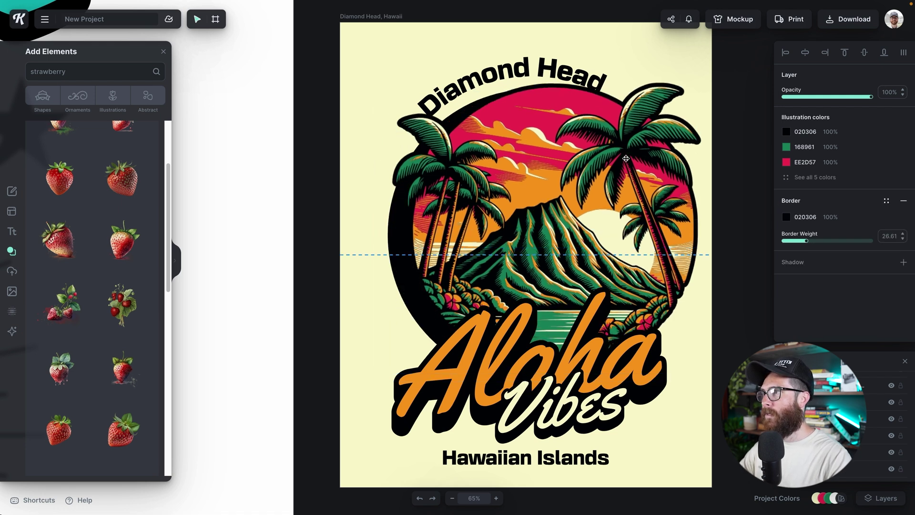
pyautogui.click(456, 259)
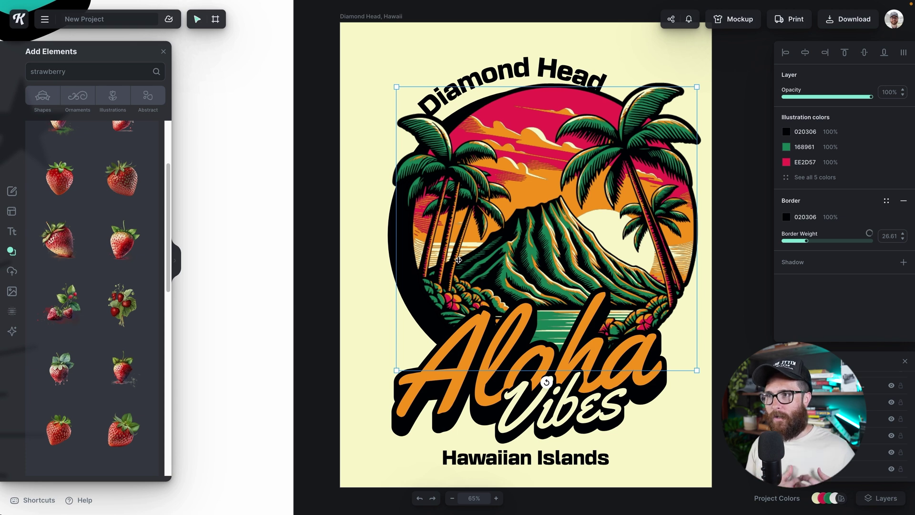
pyautogui.press('Escape')
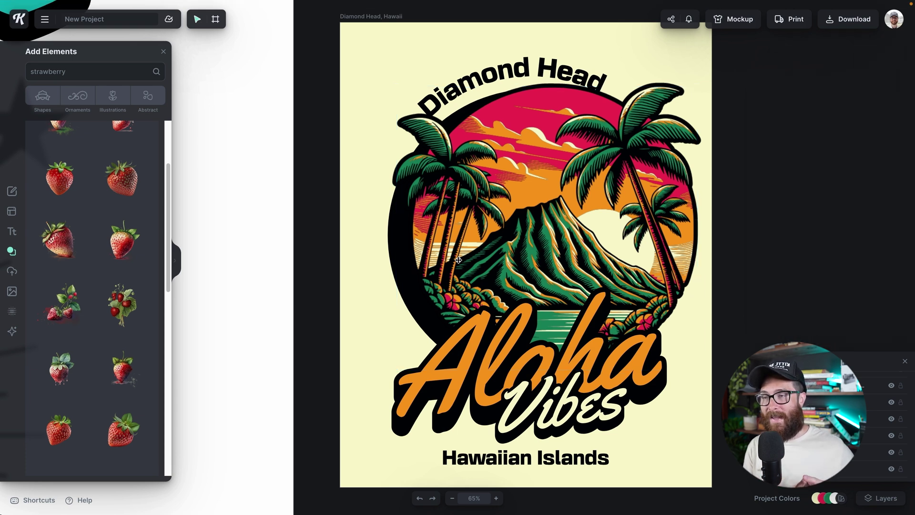
pyautogui.hotkey('ctrl', 'z')
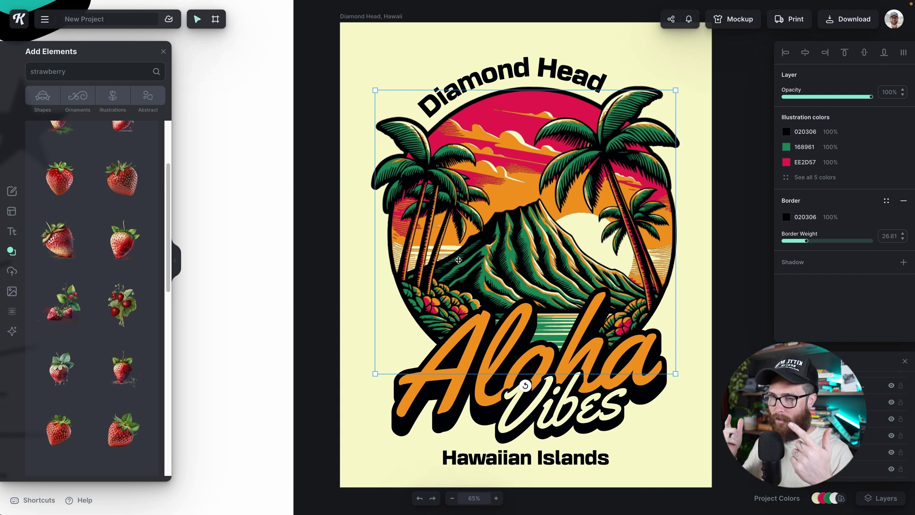
pyautogui.click(323, 191)
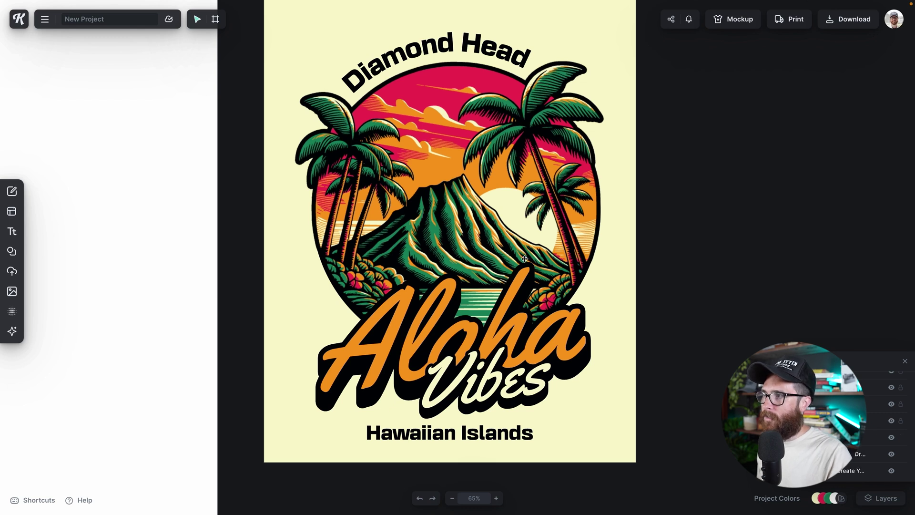
# Ungroup the Aloha Vibes palm-tree design into separate layers.
pyautogui.click(515, 236)
pyautogui.rightClick(496, 215)
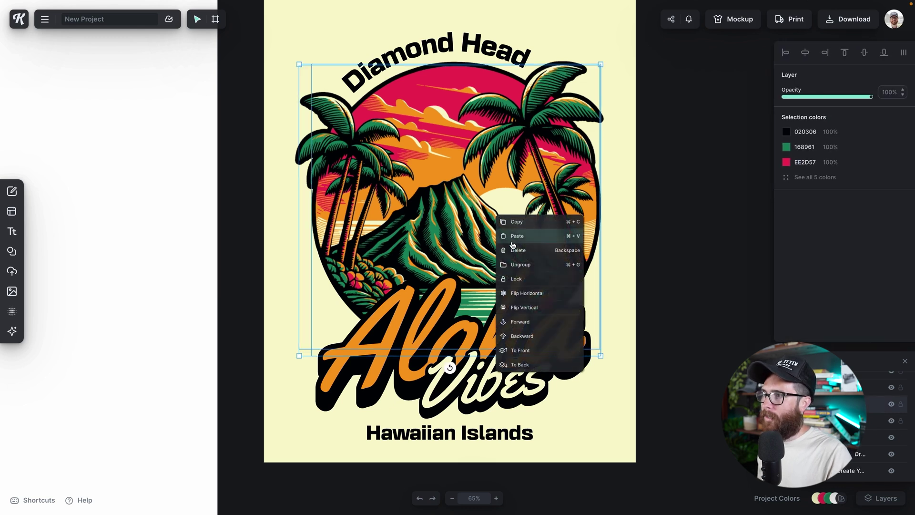
pyautogui.click(525, 266)
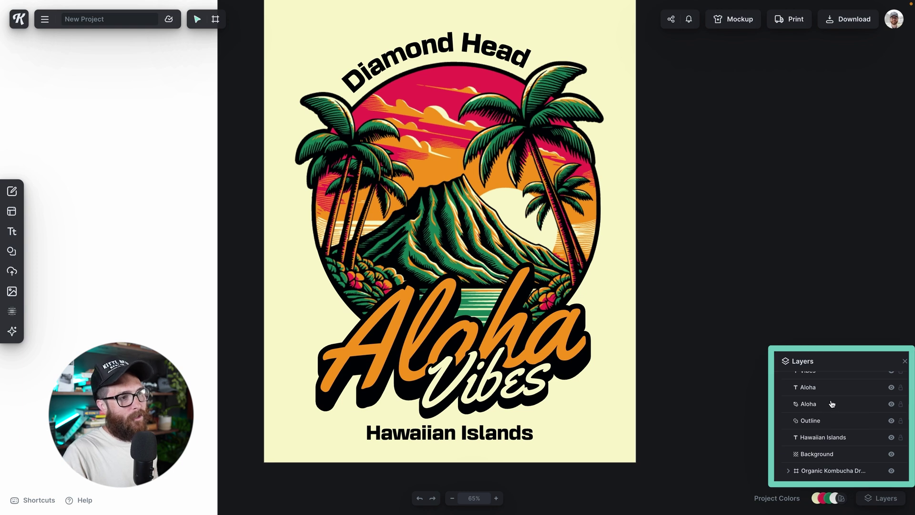
# Delete the Outline layer, then select the sunset illustration for replacement in the elements library.
pyautogui.click(830, 405)
pyautogui.click(817, 421)
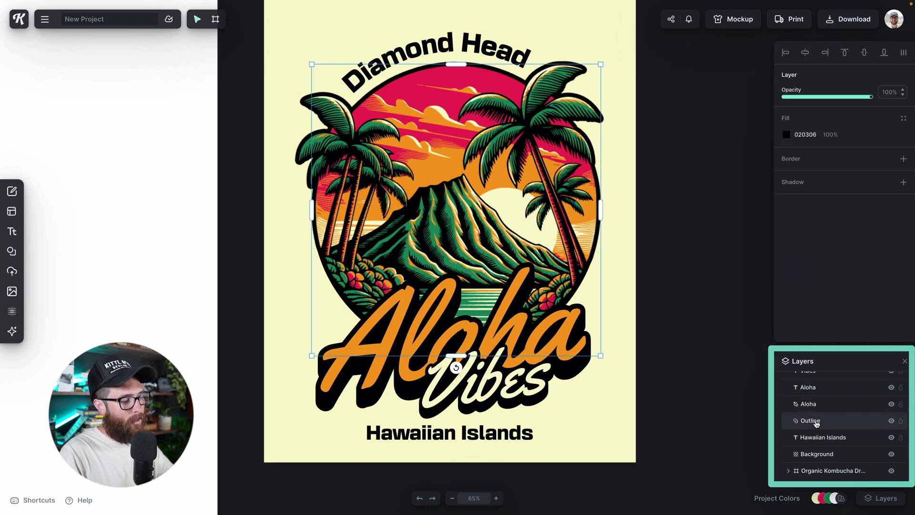
pyautogui.press('Delete')
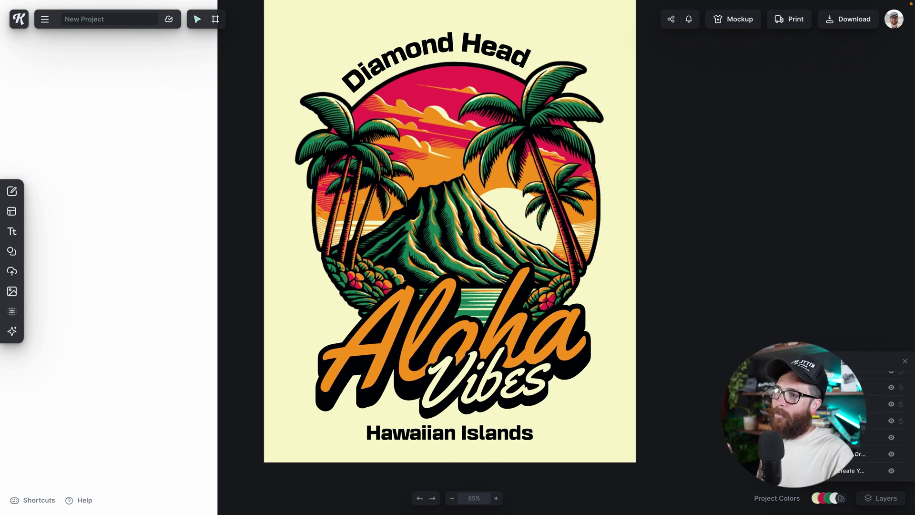
pyautogui.click(540, 205)
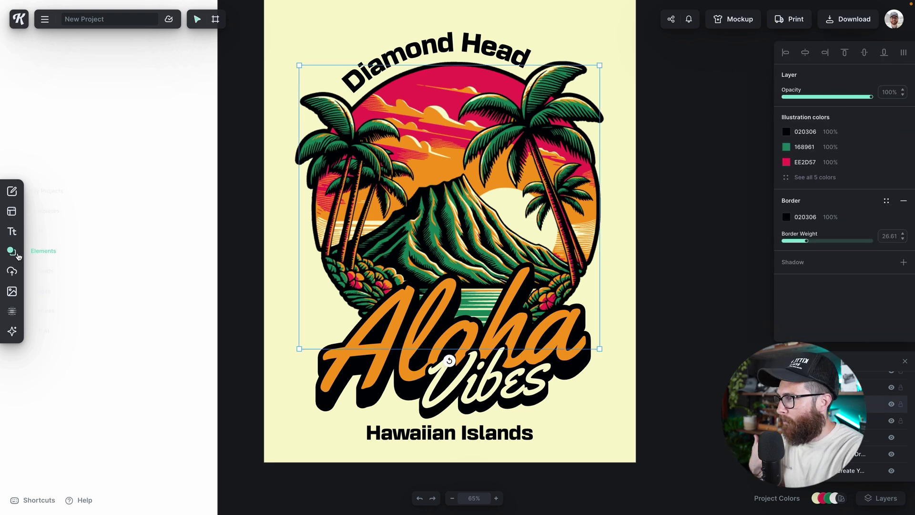
pyautogui.click(16, 254)
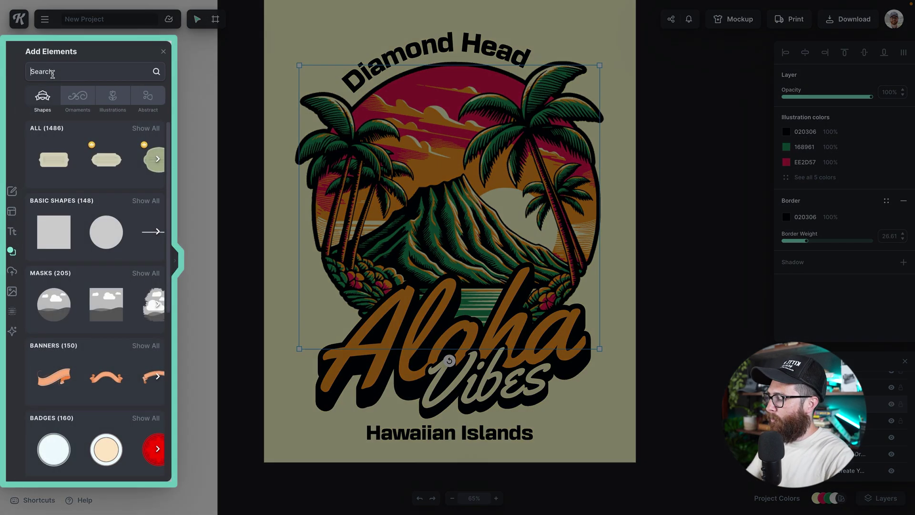
# Search elements for 'beach', add the surfboard bicycle, and park it right of the poster.
pyautogui.click(53, 71)
pyautogui.write('beach')
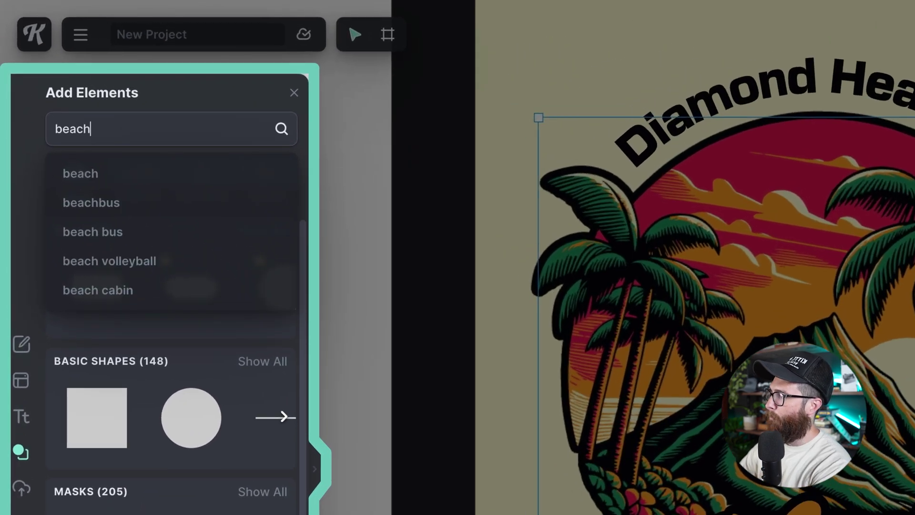
pyautogui.press('Return')
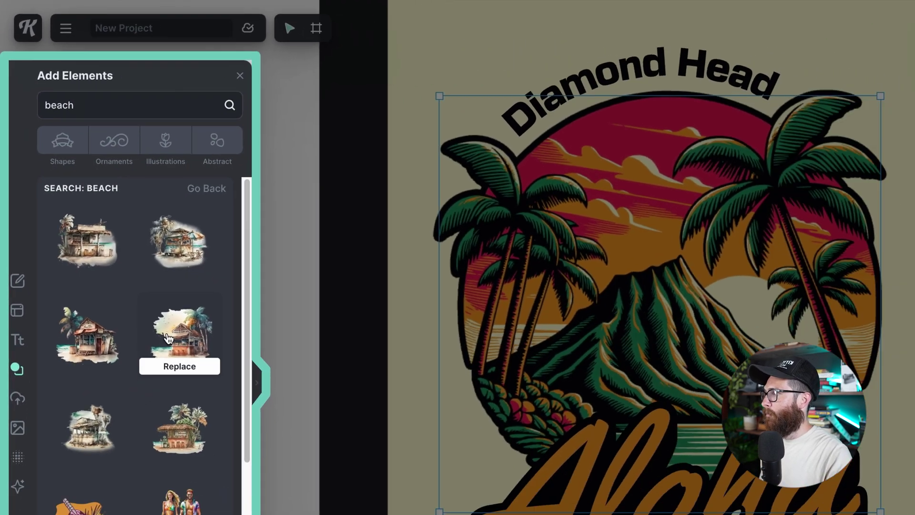
pyautogui.scroll(-5, 205, 418)
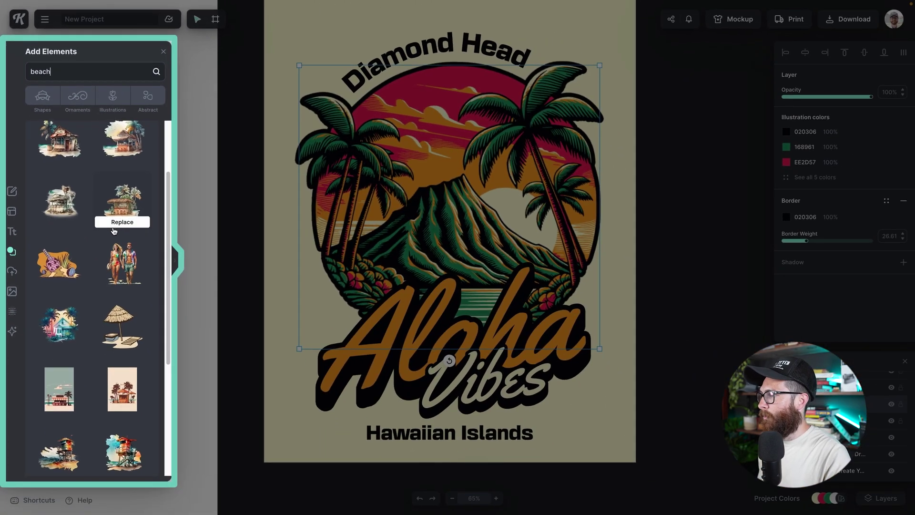
pyautogui.scroll(-4, 114, 232)
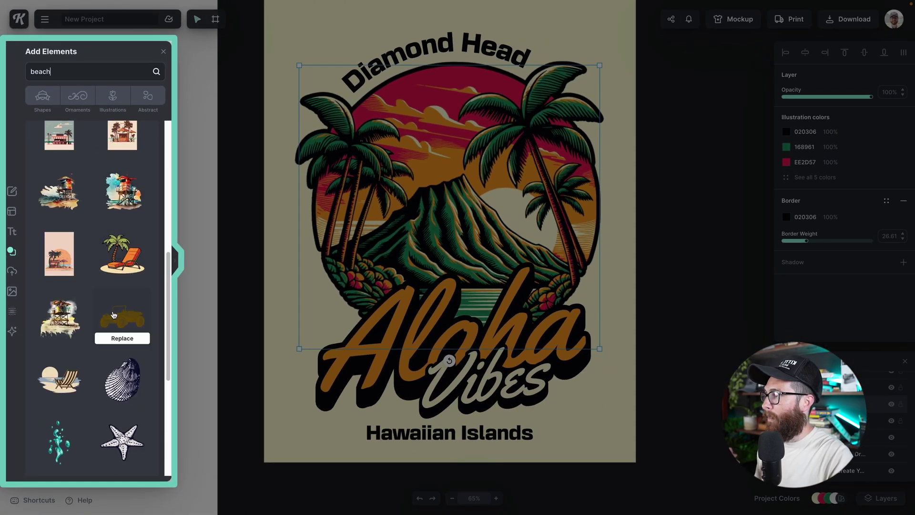
pyautogui.scroll(-4, 114, 314)
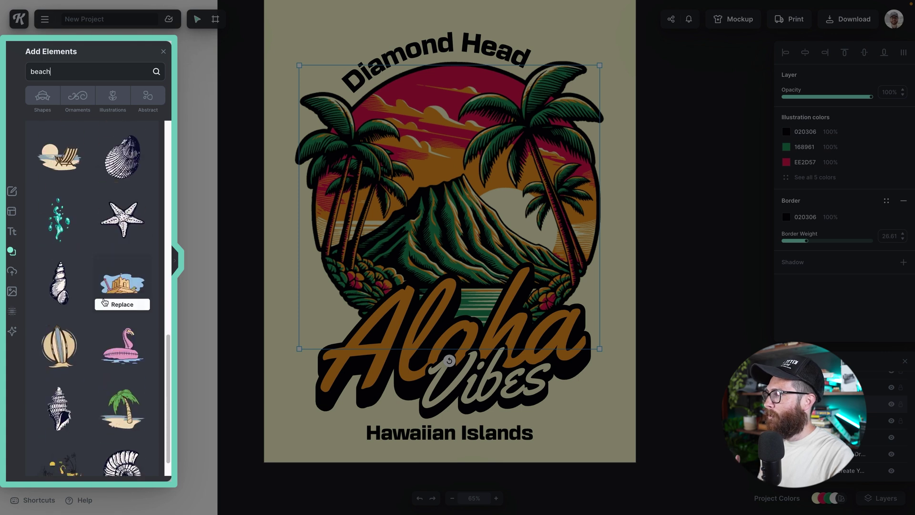
pyautogui.scroll(-3, 105, 302)
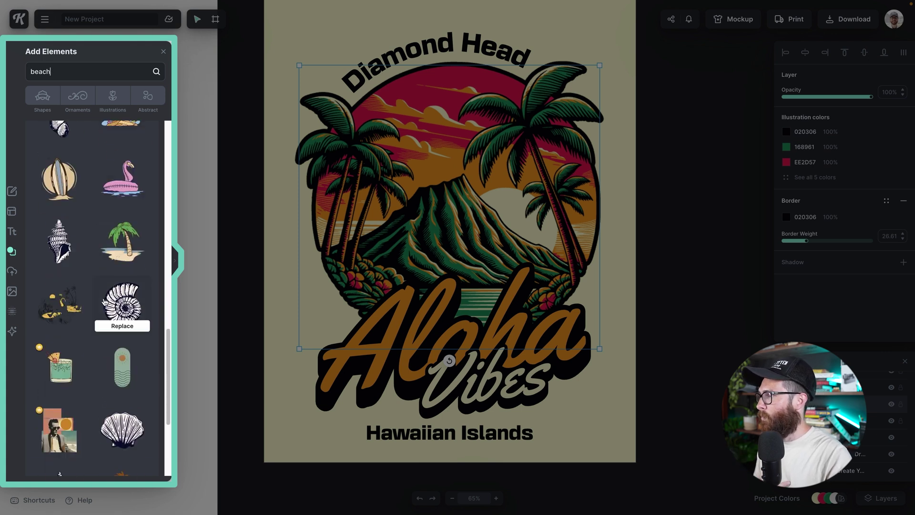
pyautogui.scroll(-4, 105, 302)
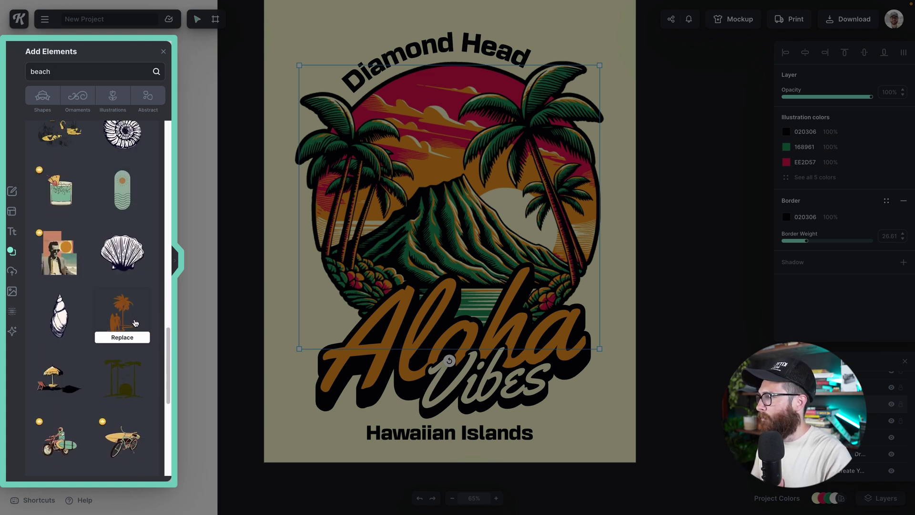
pyautogui.scroll(-3, 133, 329)
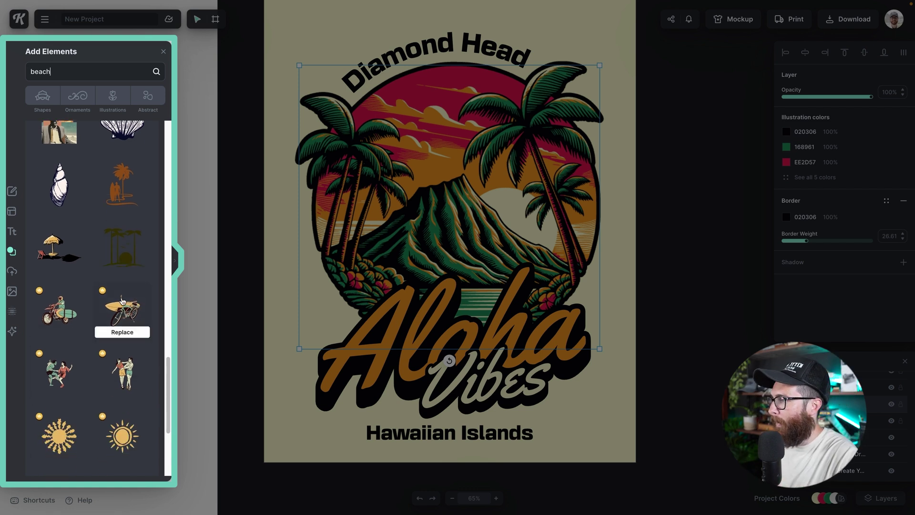
pyautogui.click(121, 311)
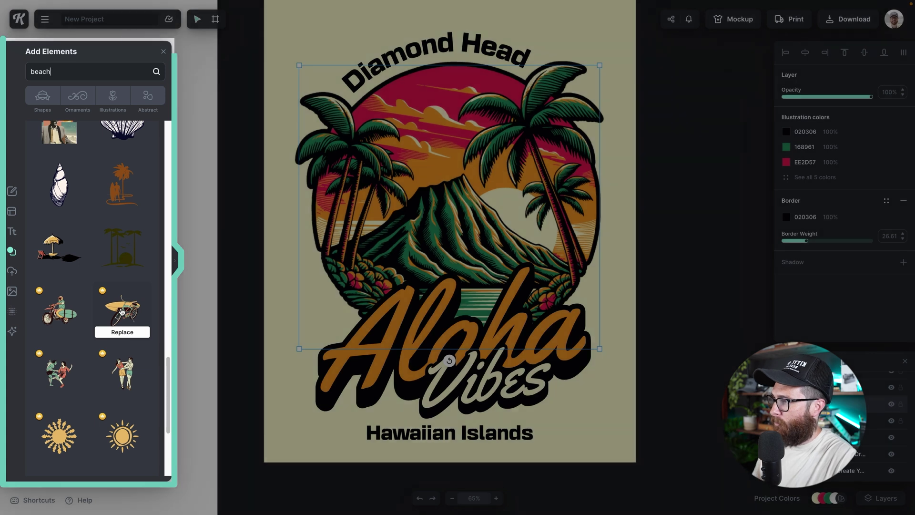
pyautogui.moveTo(449, 244); pyautogui.dragTo(713, 216)
pyautogui.hscroll(5, 770, 198)
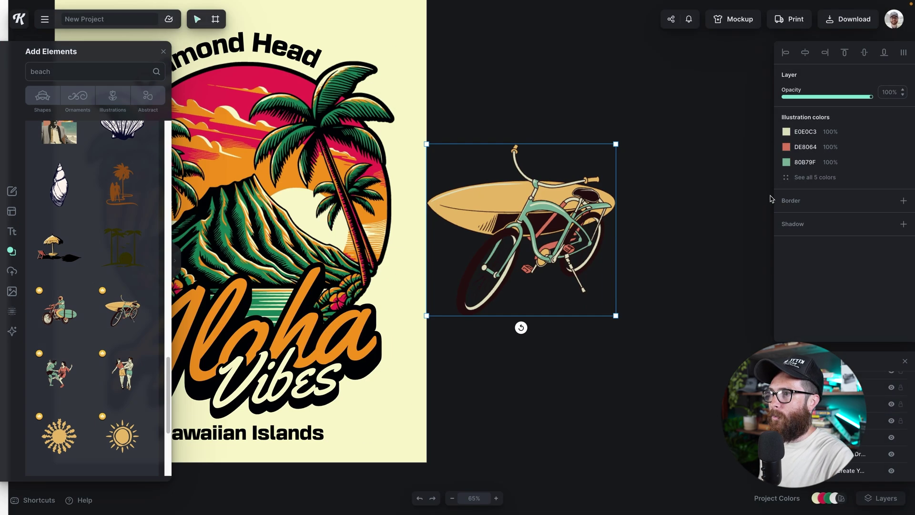
# Enlarge the surfboard bike, then swap it in for the poster's sunset illustration.
pyautogui.moveTo(617, 319); pyautogui.dragTo(640, 339)
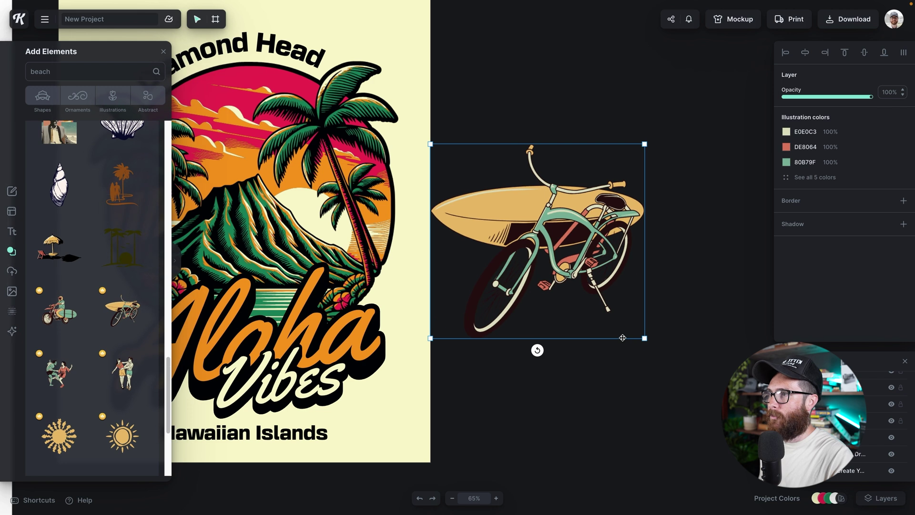
pyautogui.hscroll(-1, 667, 286)
pyautogui.click(820, 182)
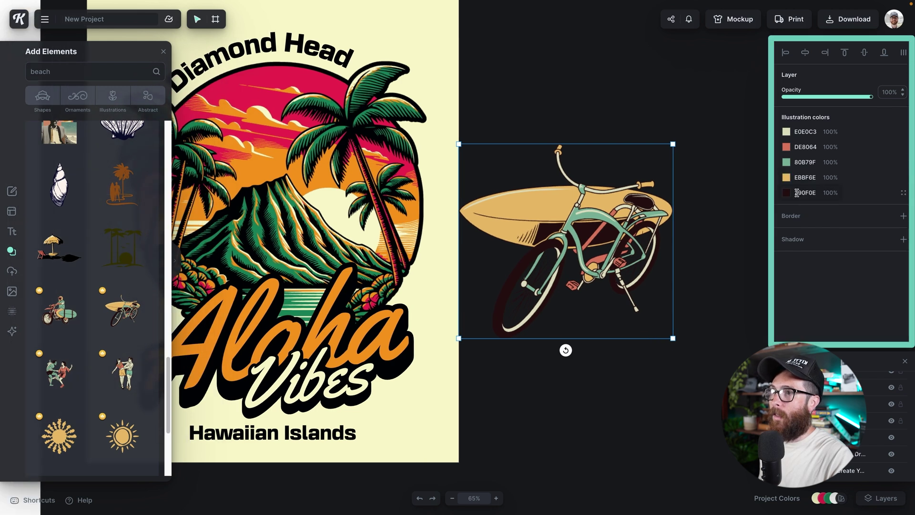
pyautogui.click(302, 182)
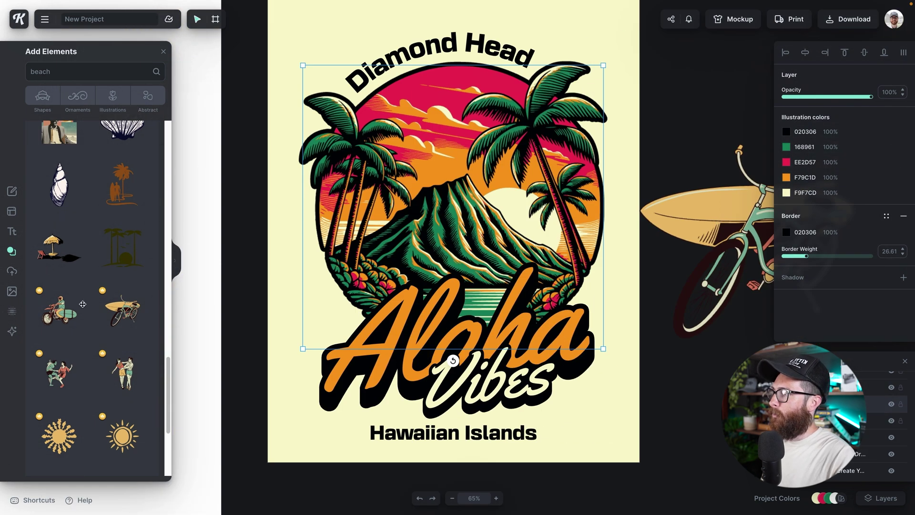
pyautogui.click(122, 332)
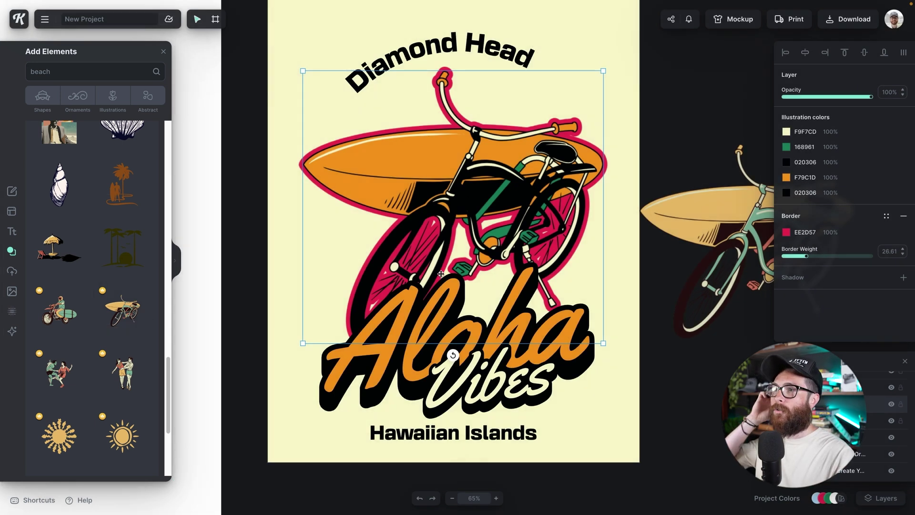
pyautogui.click(786, 233)
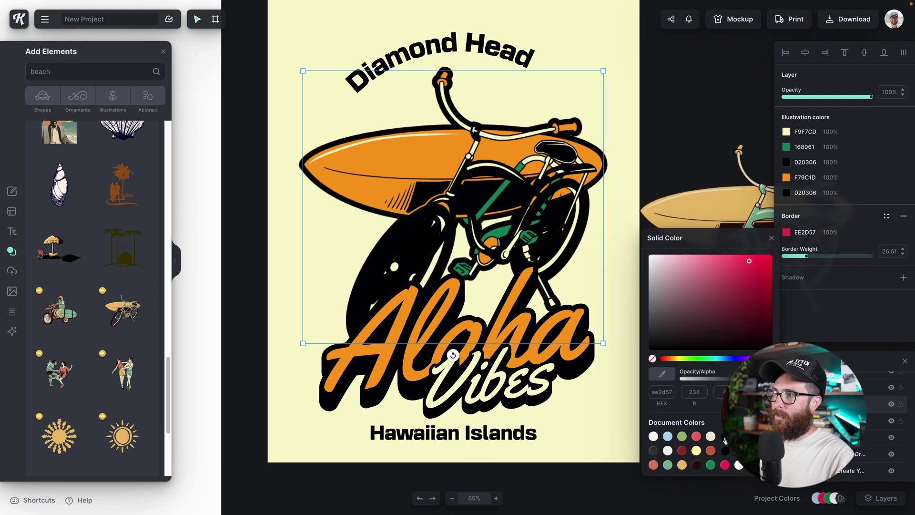
# Set the border to black and recolour the bike's black 020306 frame to pink EA6A6A.
pyautogui.click(725, 439)
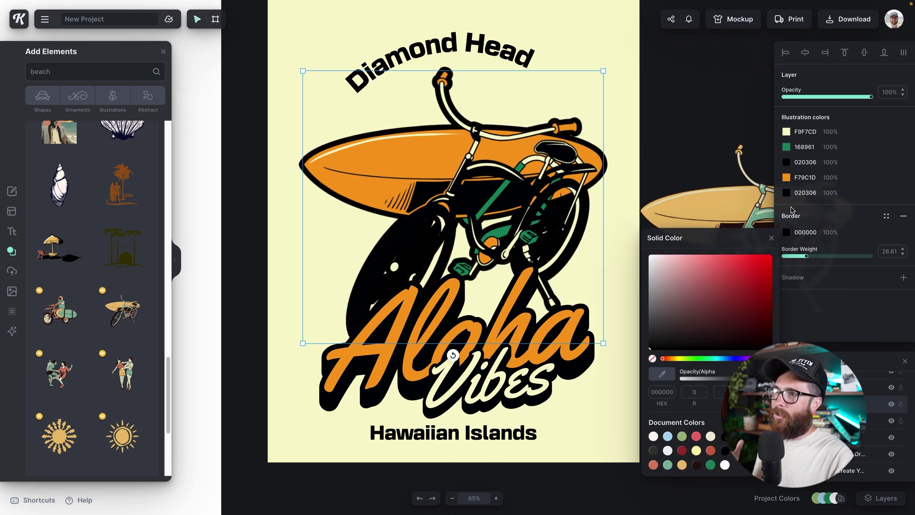
pyautogui.click(786, 162)
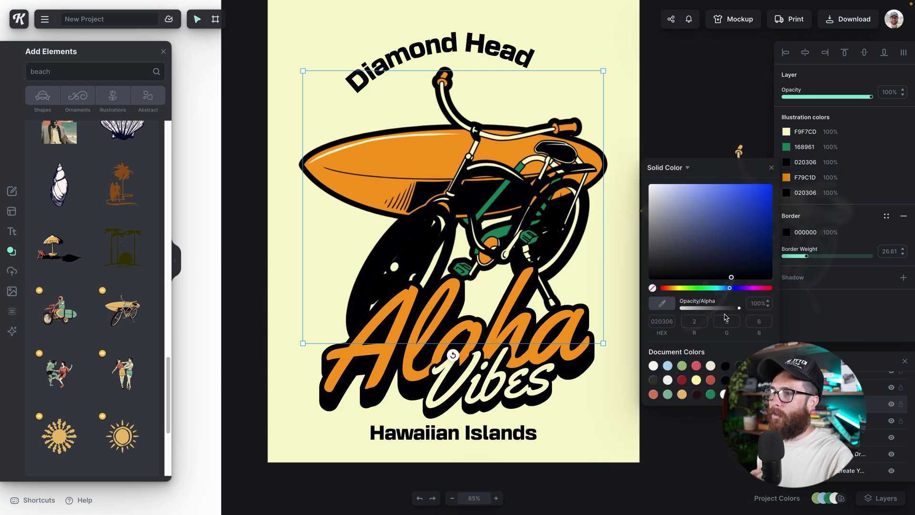
pyautogui.click(696, 366)
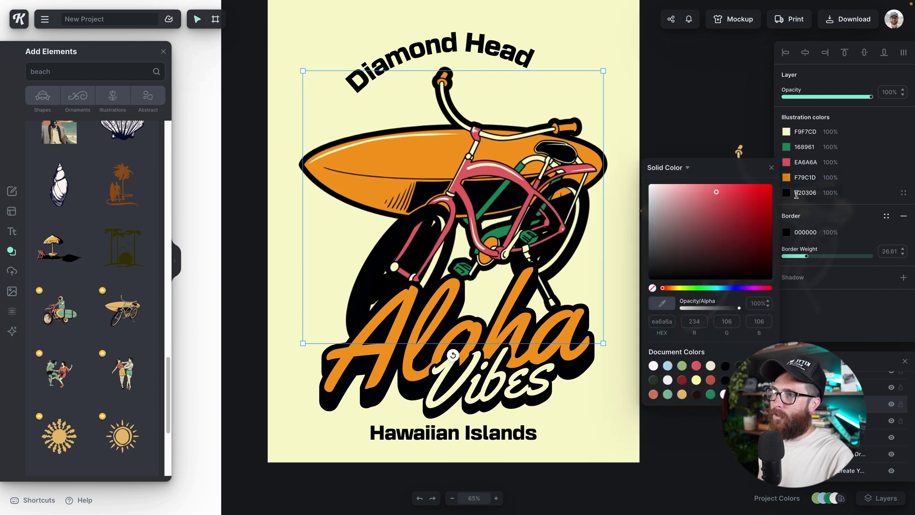
pyautogui.click(786, 193)
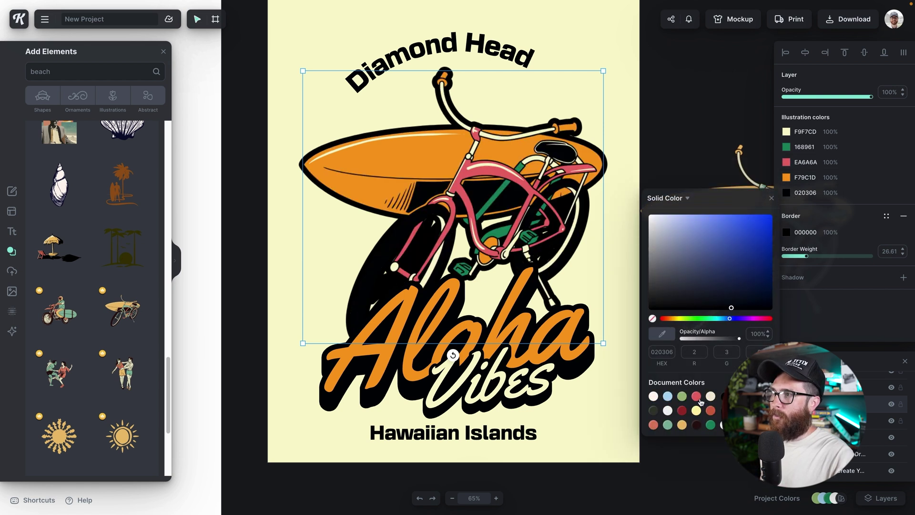